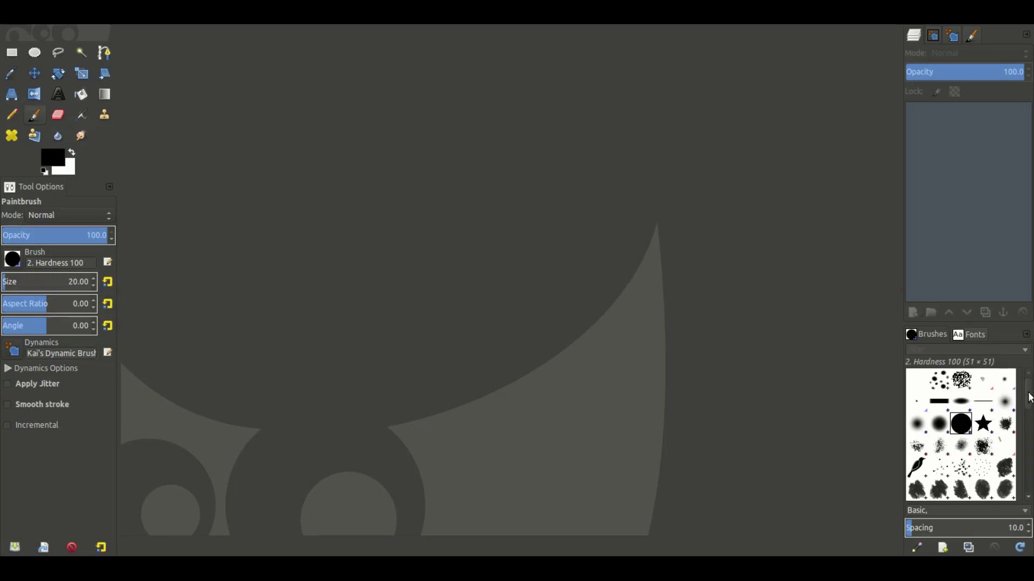
# - Inspect the Hair brush in the brush editor and create a new 300 × 300 px image with a transparent background
pyautogui.moveTo(1027, 396)
pyautogui.mouseDown()
pyautogui.moveTo(1028, 471)
pyautogui.moveTo(1027, 387)
pyautogui.mouseUp()
pyautogui.doubleClick(937, 382)
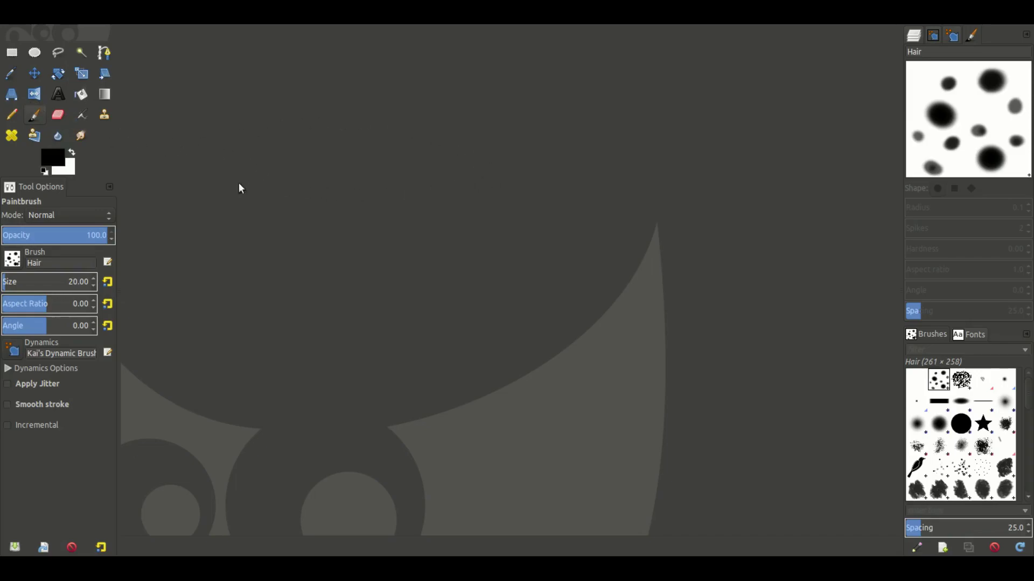
pyautogui.hotkey('ctrl', 'n')
pyautogui.press('Return')
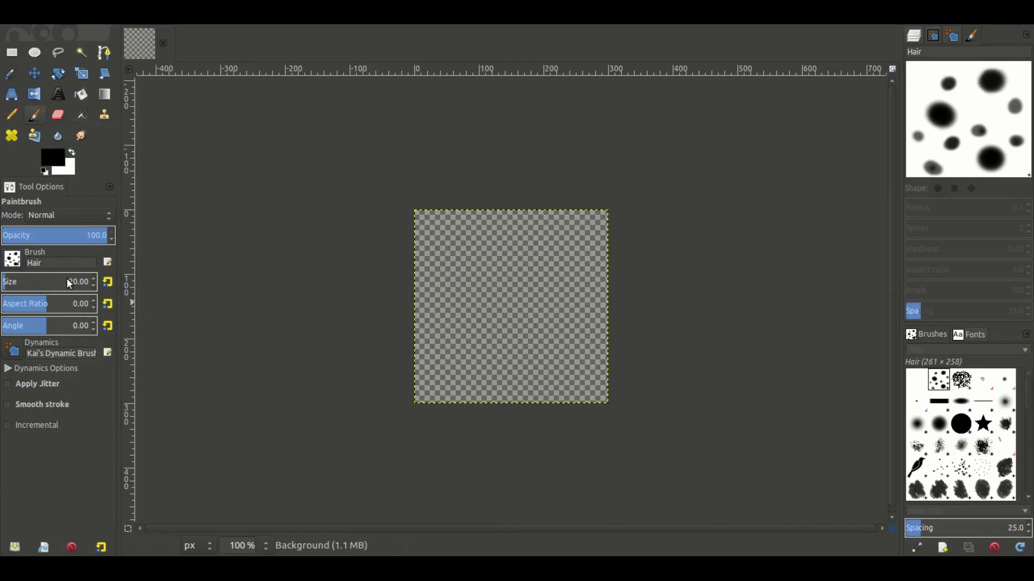
# - Set the paintbrush to 2. Hardness 075 at size 124.96, clear the Size–Pressure mapping, and choose Dynamics Off
pyautogui.click(99, 295)
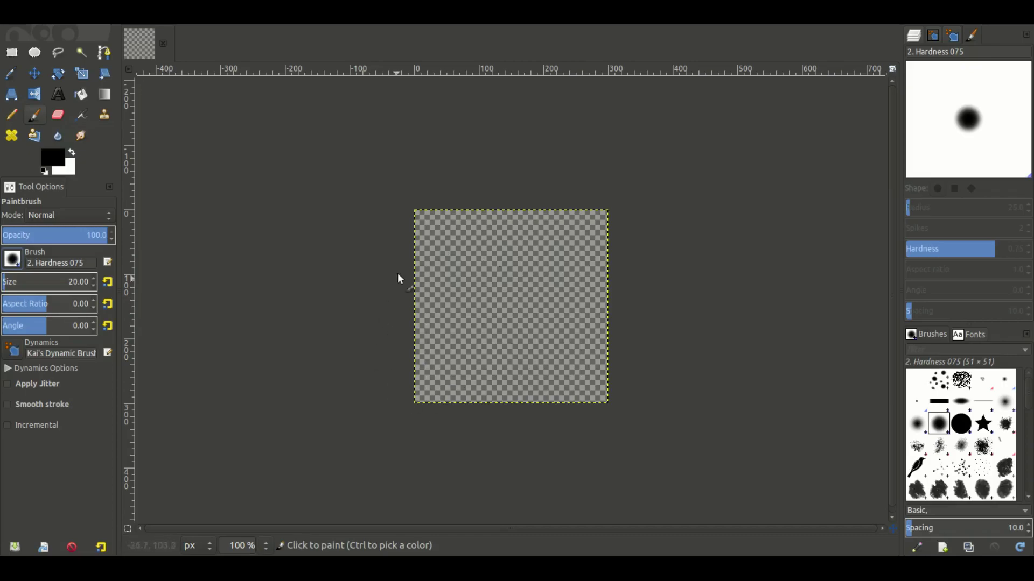
pyautogui.moveTo(411, 252); pyautogui.dragTo(400, 251)
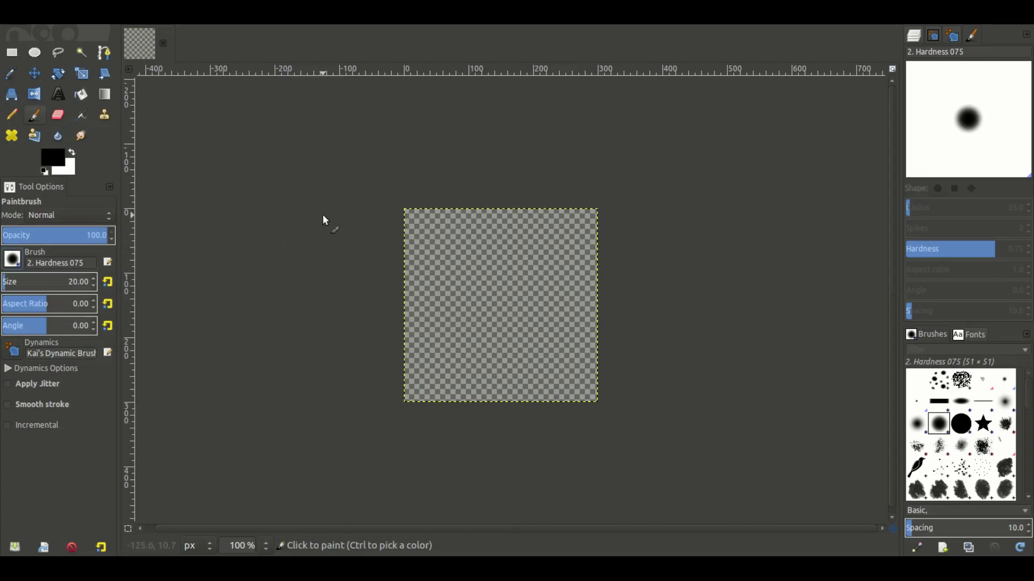
pyautogui.moveTo(483, 251); pyautogui.dragTo(479, 280)
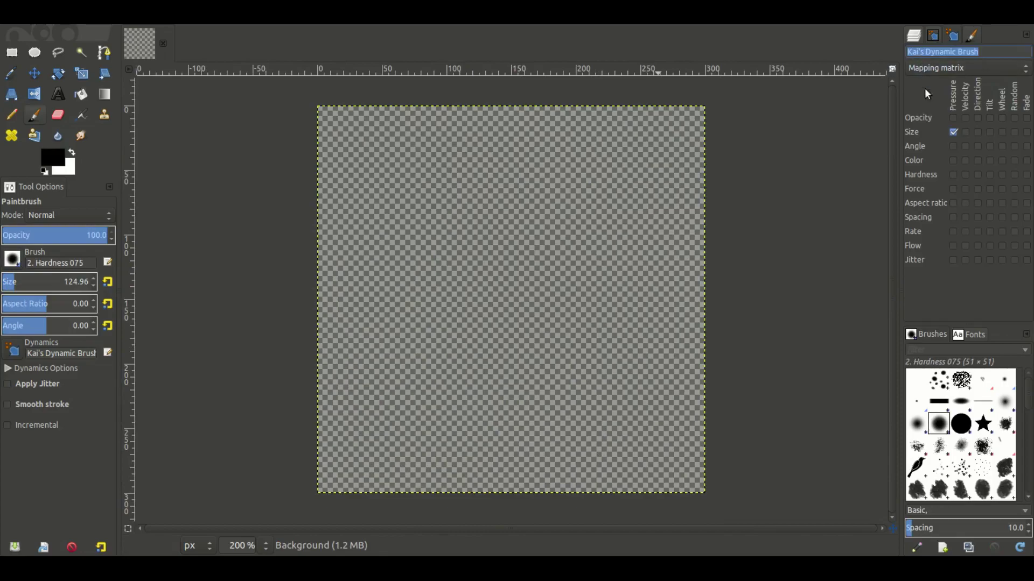
pyautogui.click(954, 131)
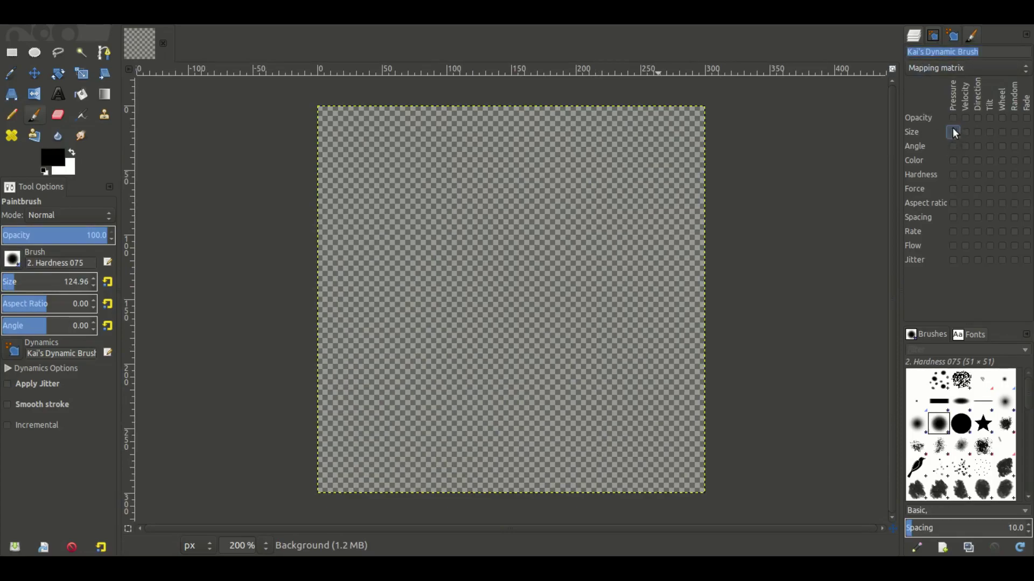
pyautogui.click(66, 461)
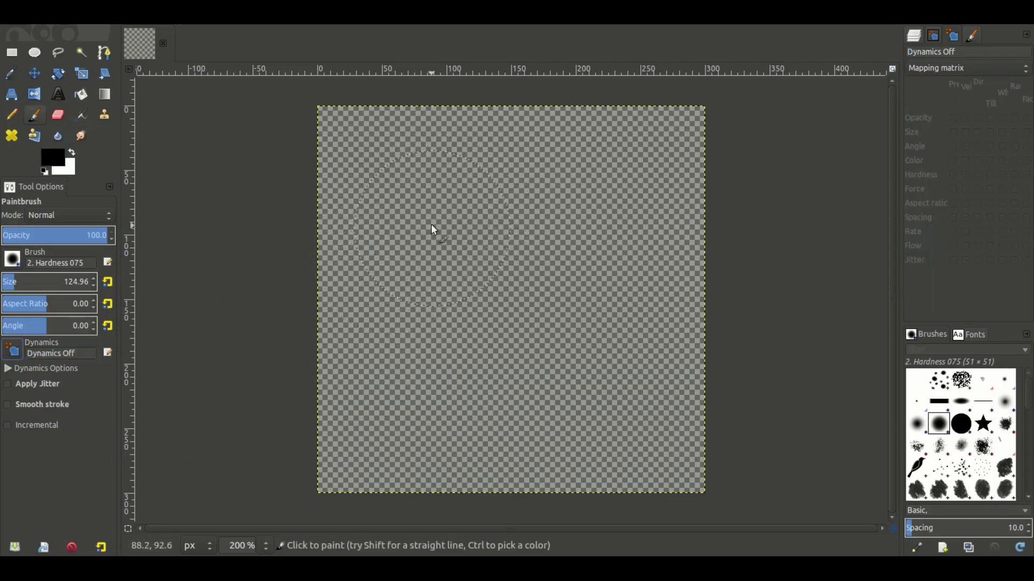
# - Paint test dabs of the large soft brush on the canvas and undo them
pyautogui.click(454, 220)
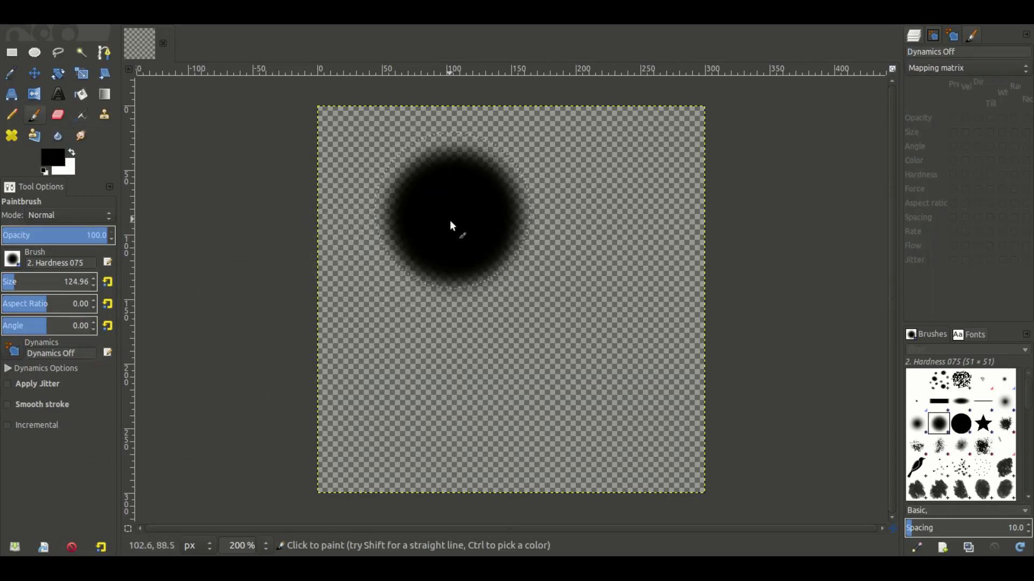
pyautogui.click(540, 309)
pyautogui.hotkey('ctrl', 'z')
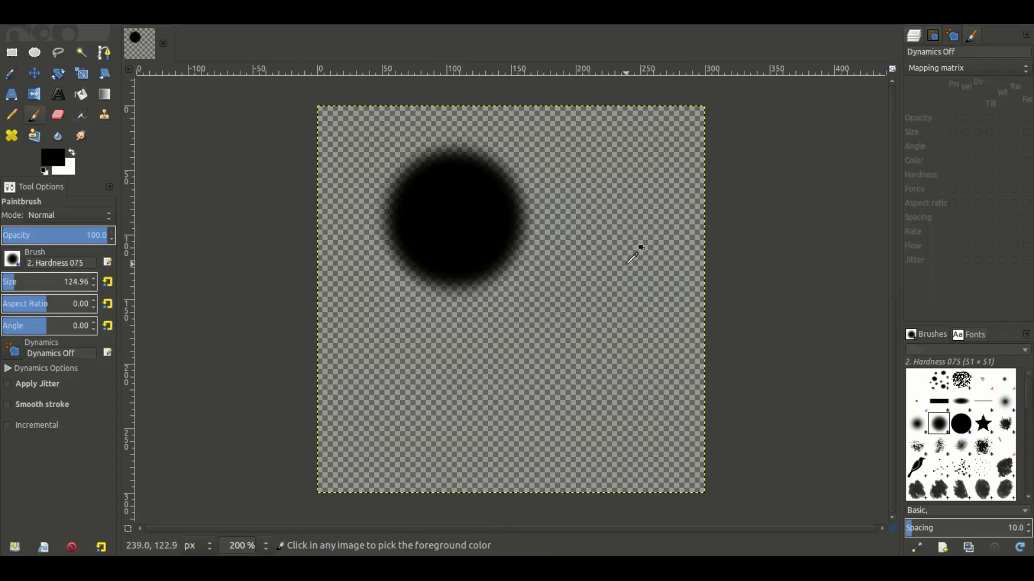
pyautogui.hotkey('ctrl', 'z')
# - Try a dab at brush size 59.34 with the layer opacity at 57.5, undo it and restore the layer opacity to 100
pyautogui.click(952, 35)
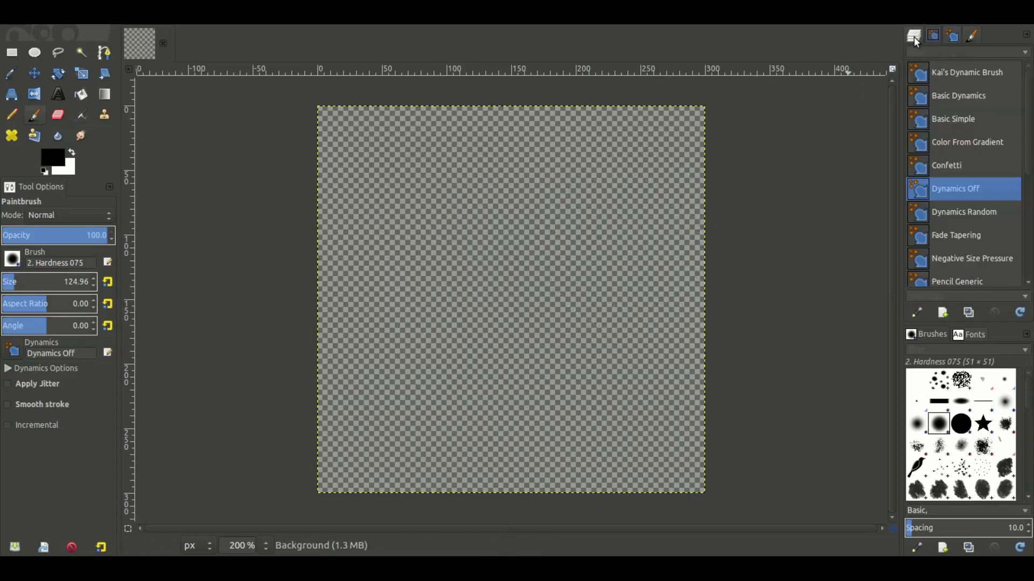
pyautogui.click(913, 35)
pyautogui.moveTo(949, 71); pyautogui.dragTo(974, 72)
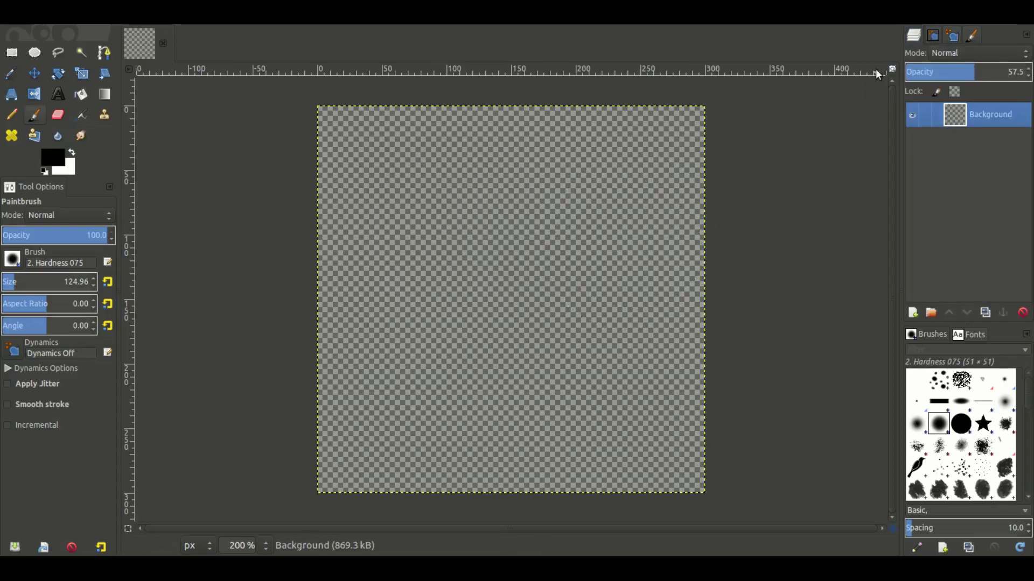
pyautogui.click(7, 282)
pyautogui.click(485, 197)
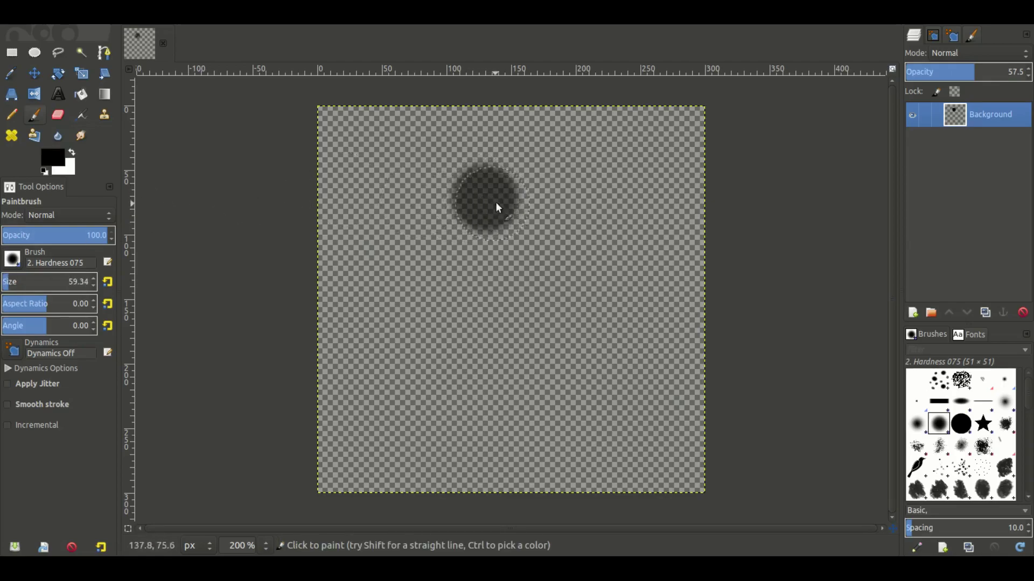
pyautogui.moveTo(978, 73); pyautogui.dragTo(1025, 72)
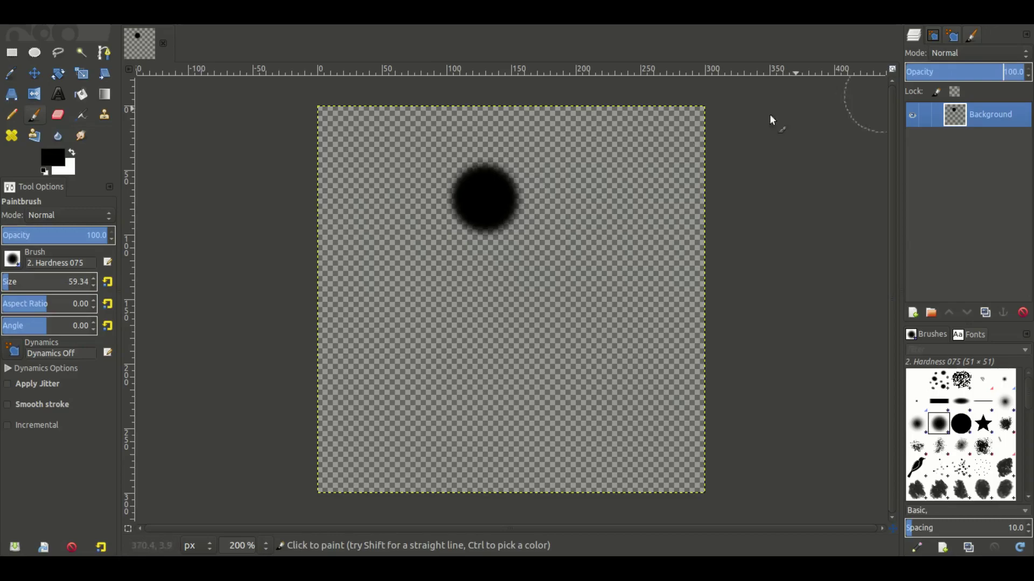
pyautogui.hotkey('ctrl', 'z')
pyautogui.hotkey('ctrl', 'z')
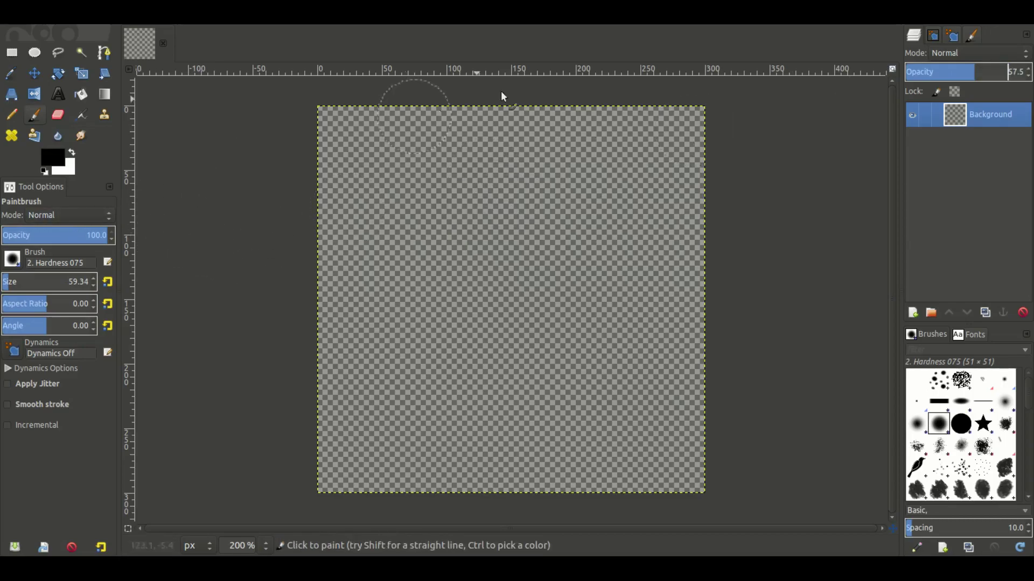
pyautogui.moveTo(980, 72); pyautogui.dragTo(1029, 71)
# - Try one dab at brush opacity 70.9 and another at aspect ratio 1.90, undoing both
pyautogui.moveTo(73, 235)
pyautogui.mouseDown()
pyautogui.moveTo(87, 235)
pyautogui.moveTo(77, 235)
pyautogui.mouseUp()
pyautogui.click(436, 210)
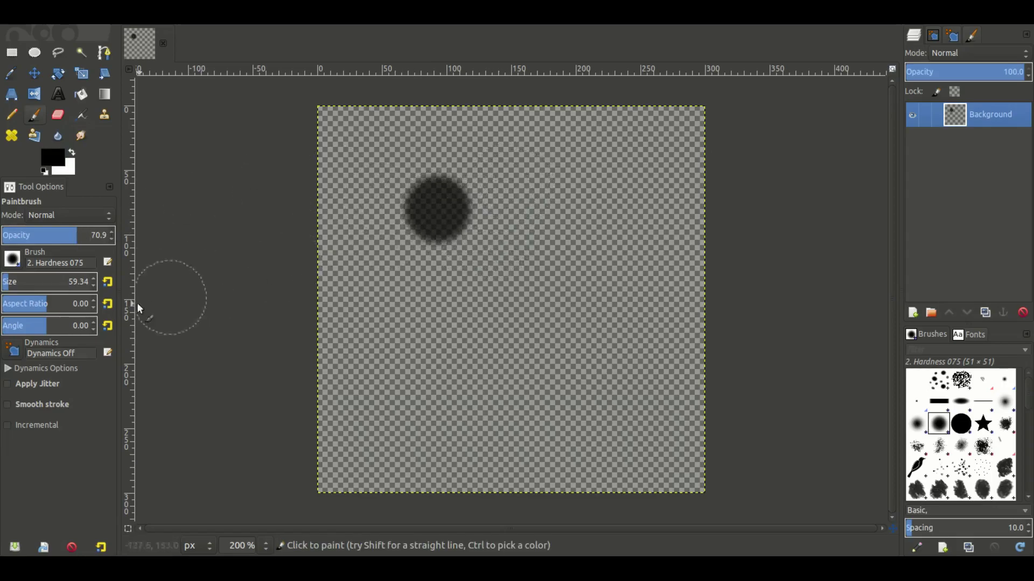
pyautogui.hotkey('ctrl', 'z')
pyautogui.moveTo(48, 300); pyautogui.dragTo(51, 300)
pyautogui.click(463, 197)
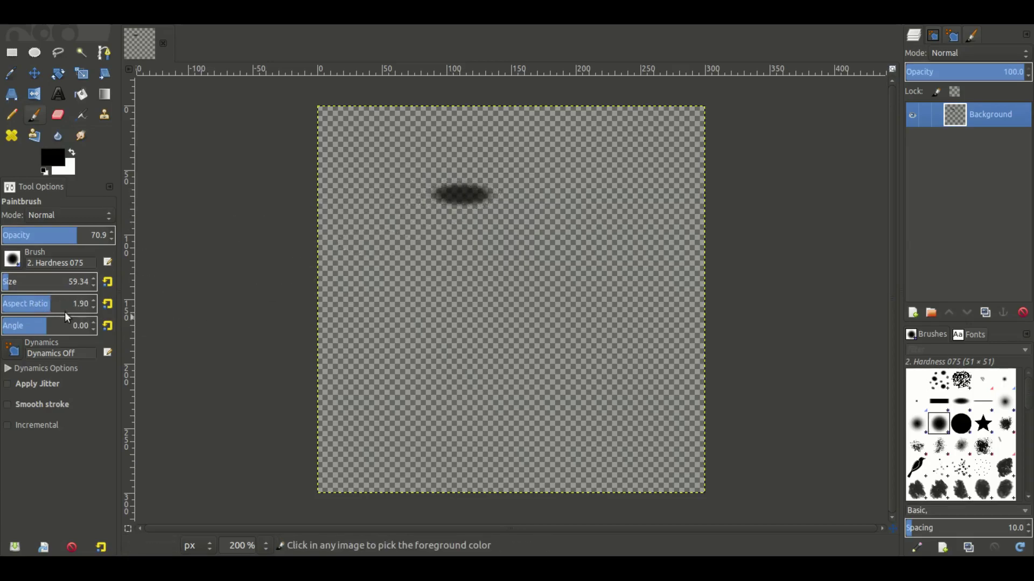
pyautogui.hotkey('ctrl', 'z')
# - Set the brush aspect ratio to 0.20, try a single dab with it and undo the dab
pyautogui.click(85, 303)
pyautogui.doubleClick(84, 302)
pyautogui.write('.2')
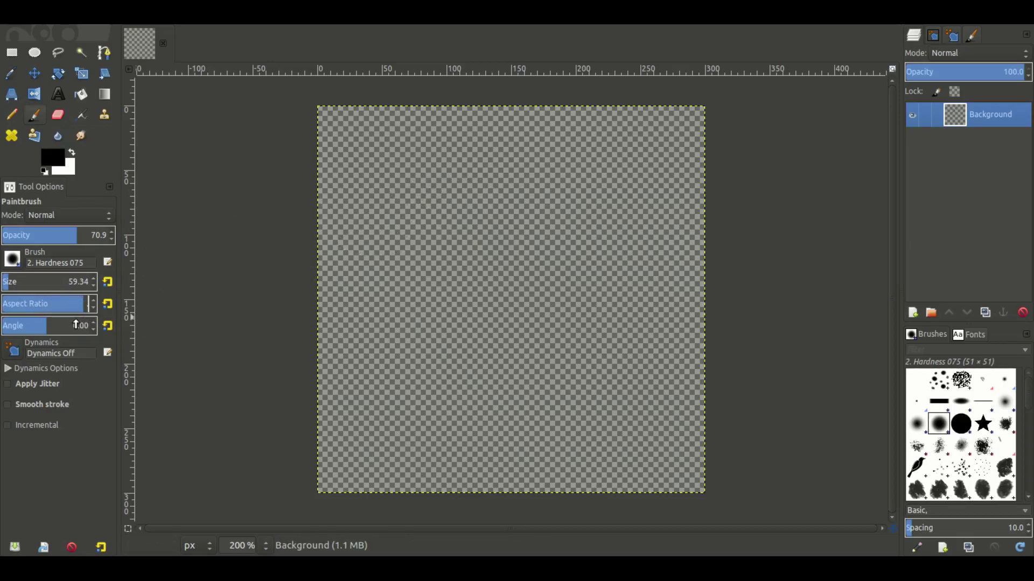
pyautogui.click(452, 203)
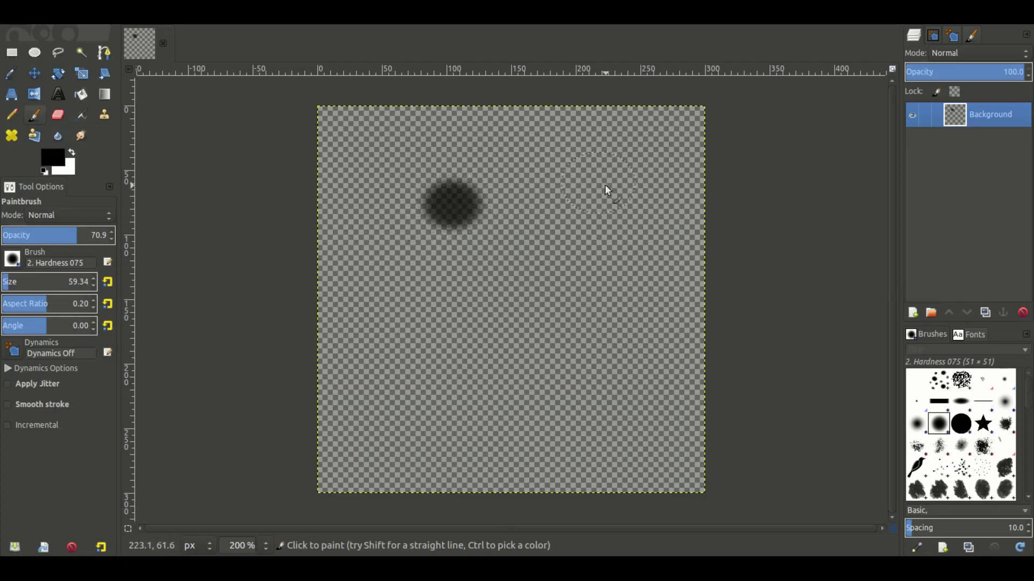
pyautogui.hotkey('ctrl', 'z')
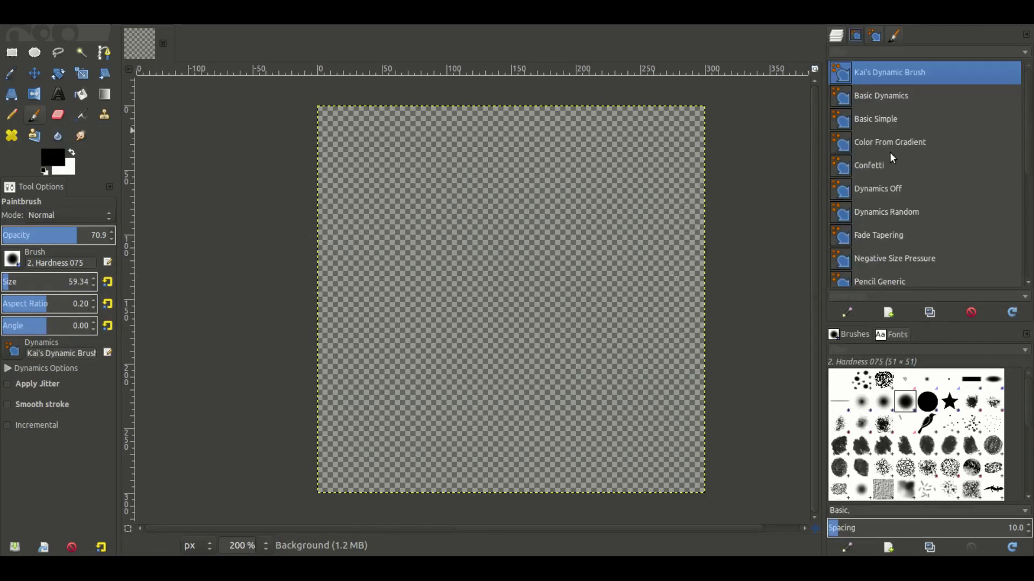
# - Create a new paint dynamics preset and open its mapping matrix for editing
pyautogui.click(889, 312)
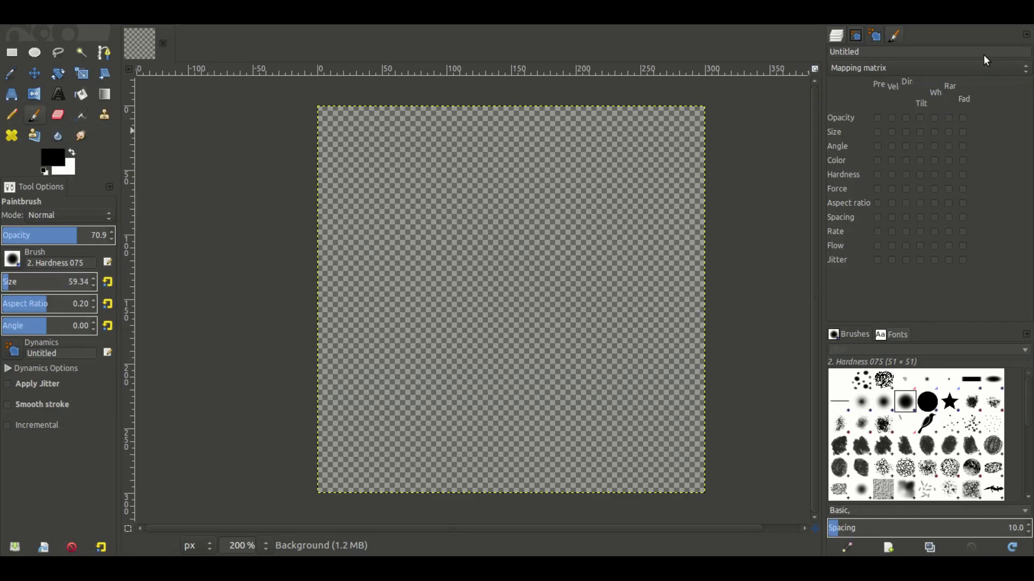
pyautogui.click(779, 261)
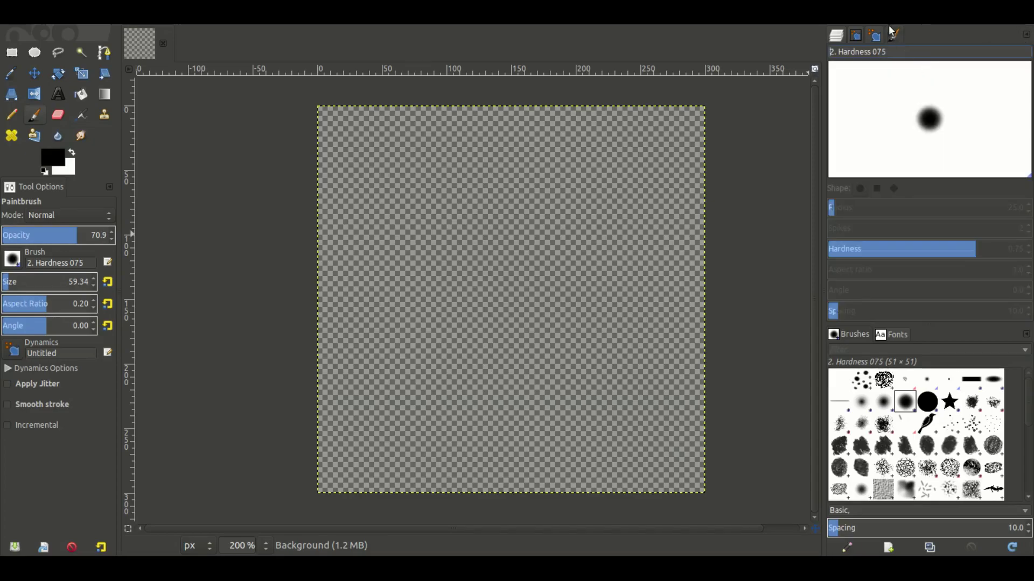
pyautogui.click(874, 35)
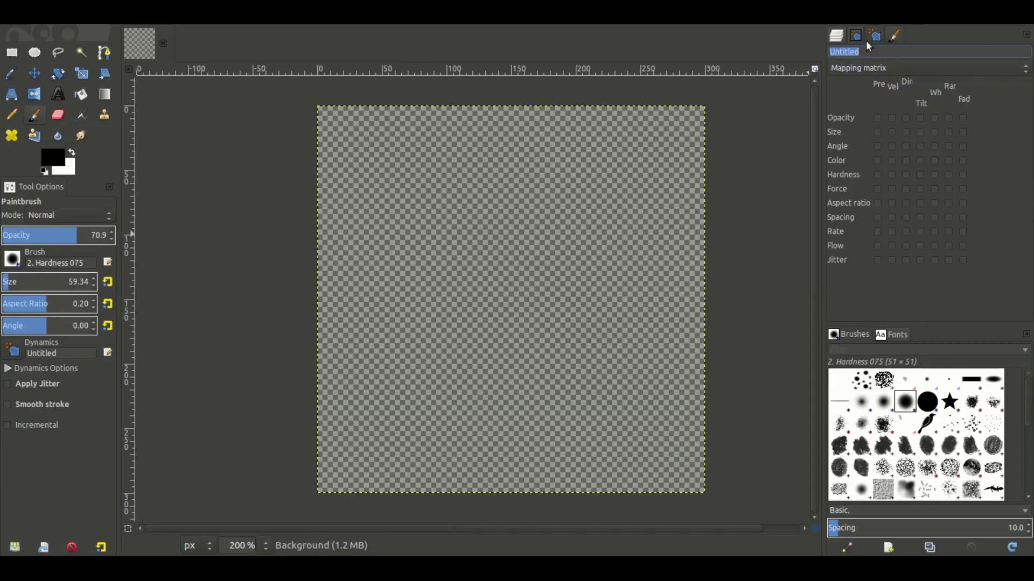
pyautogui.click(867, 36)
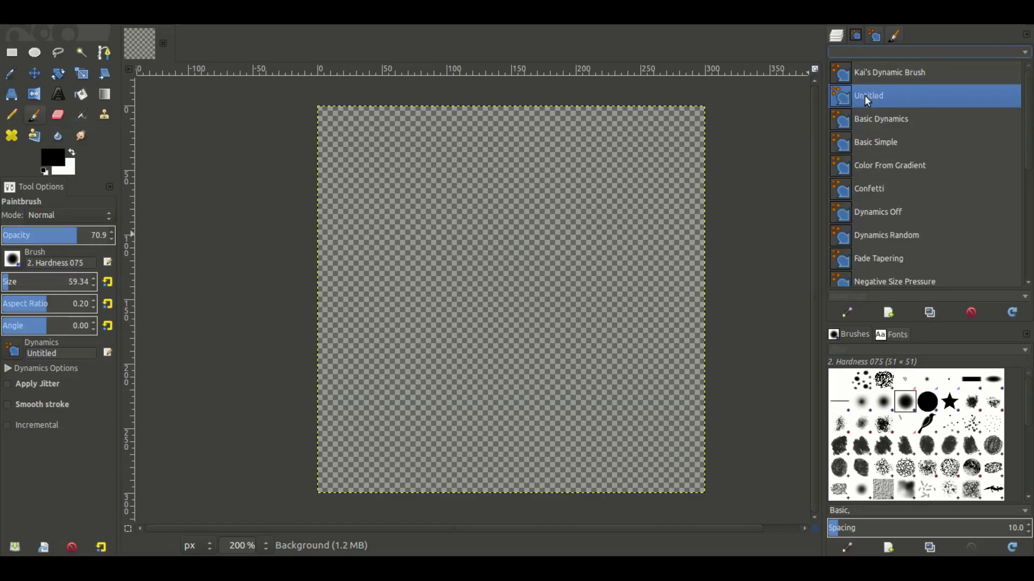
pyautogui.click(876, 34)
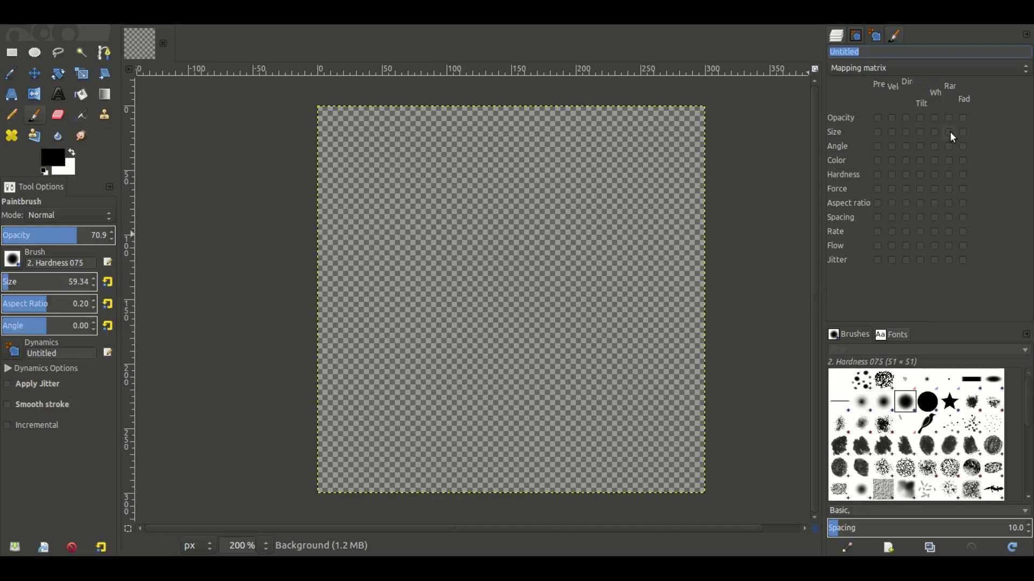
# - Map Random to Opacity and Angle in the new dynamics, then paint a test stroke and undo it
pyautogui.click(949, 118)
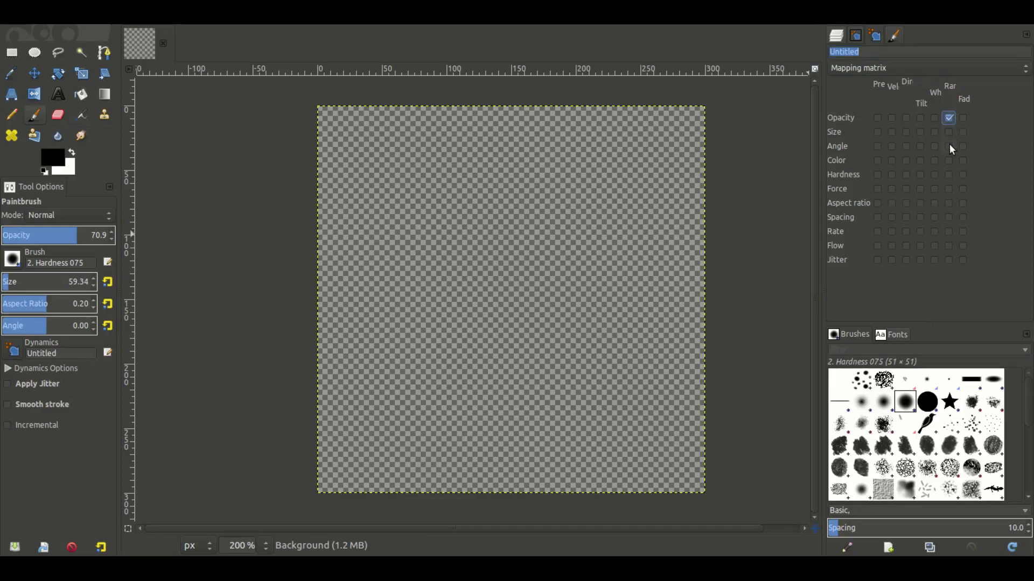
pyautogui.click(949, 146)
pyautogui.moveTo(467, 186)
pyautogui.mouseDown()
pyautogui.moveTo(438, 310)
pyautogui.moveTo(615, 286)
pyautogui.moveTo(447, 373)
pyautogui.moveTo(649, 373)
pyautogui.moveTo(534, 332)
pyautogui.moveTo(592, 289)
pyautogui.moveTo(657, 194)
pyautogui.mouseUp()
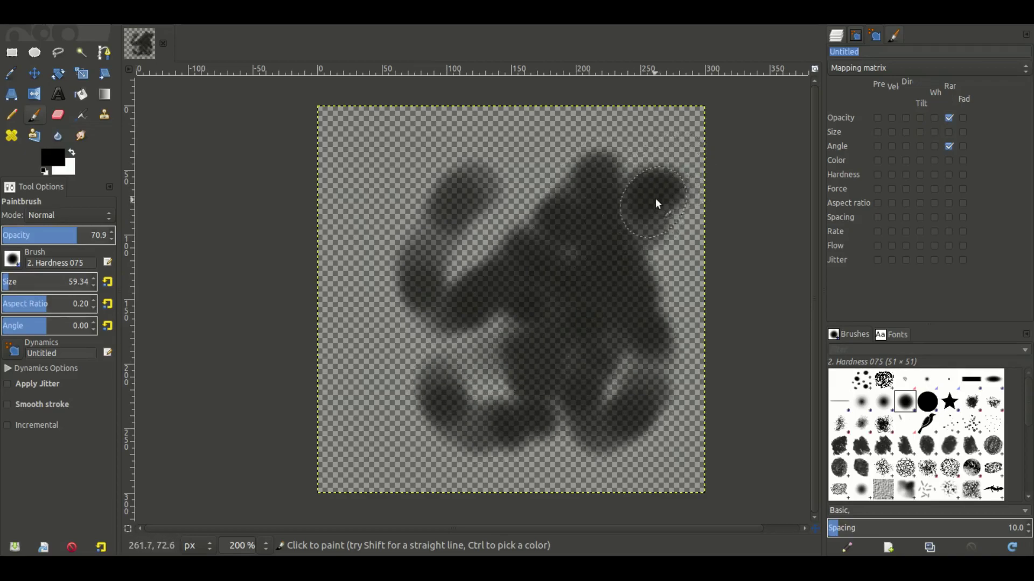
pyautogui.hotkey('ctrl', 'z')
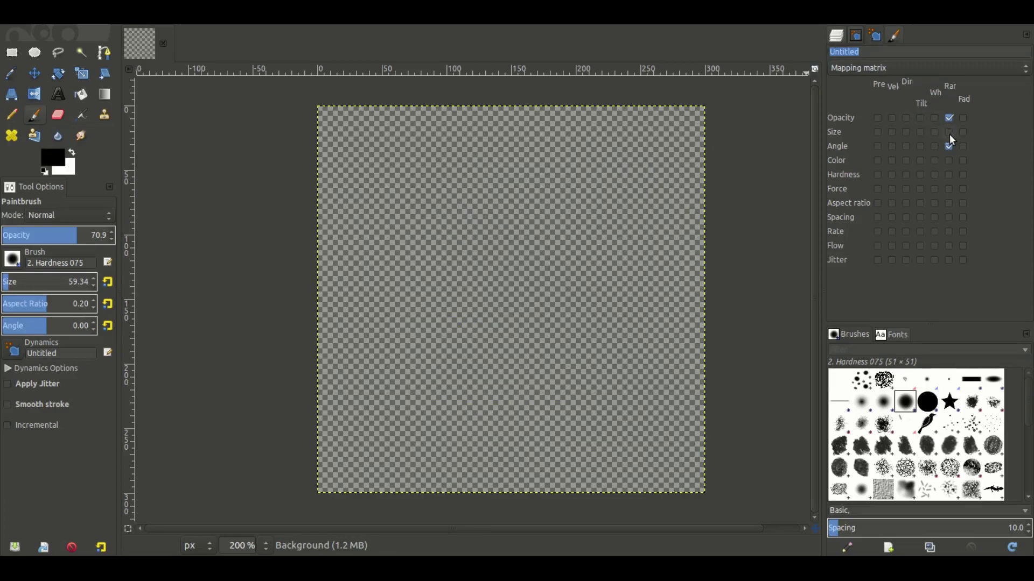
# - Map Random to Size as well in the new dynamics, then paint a test stroke and undo it
pyautogui.click(948, 132)
pyautogui.moveTo(486, 198)
pyautogui.mouseDown()
pyautogui.moveTo(415, 248)
pyautogui.moveTo(634, 322)
pyautogui.moveTo(454, 263)
pyautogui.moveTo(697, 249)
pyautogui.mouseUp()
pyautogui.hotkey('ctrl', 'z')
# - Paint six irregular soft black spots spread across the Background layer at brush size 66.63 and opacity 76.4
pyautogui.click(838, 36)
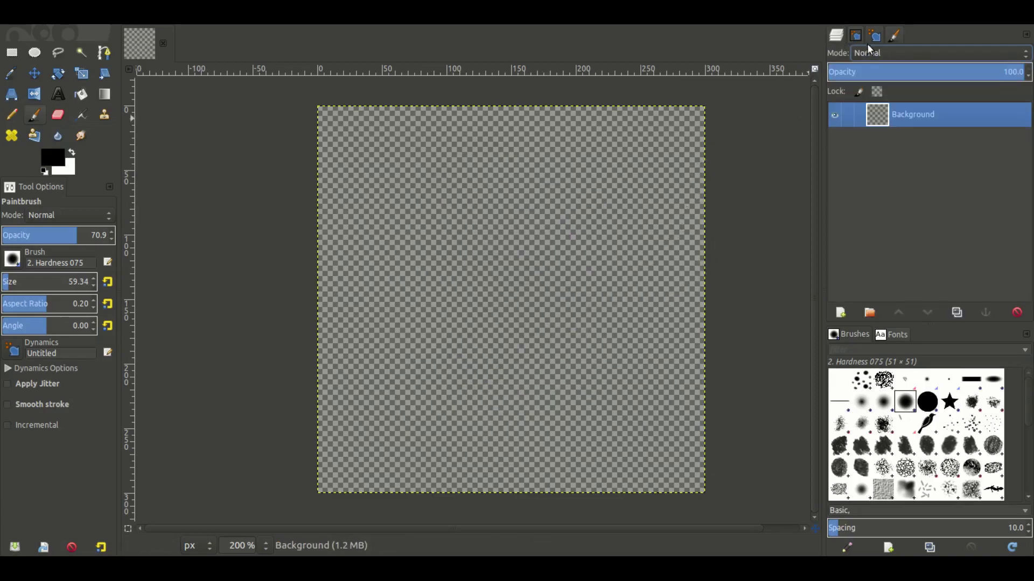
pyautogui.click(7, 283)
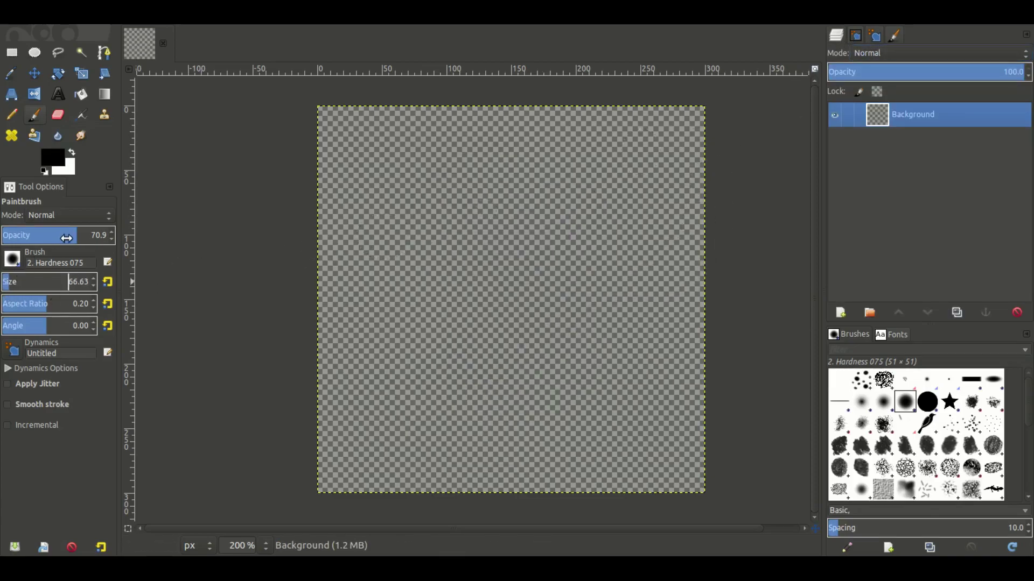
pyautogui.moveTo(66, 238); pyautogui.dragTo(72, 238)
pyautogui.moveTo(449, 201)
pyautogui.mouseDown()
pyautogui.moveTo(432, 195)
pyautogui.moveTo(429, 208)
pyautogui.moveTo(454, 215)
pyautogui.moveTo(457, 230)
pyautogui.mouseUp()
pyautogui.click(557, 219)
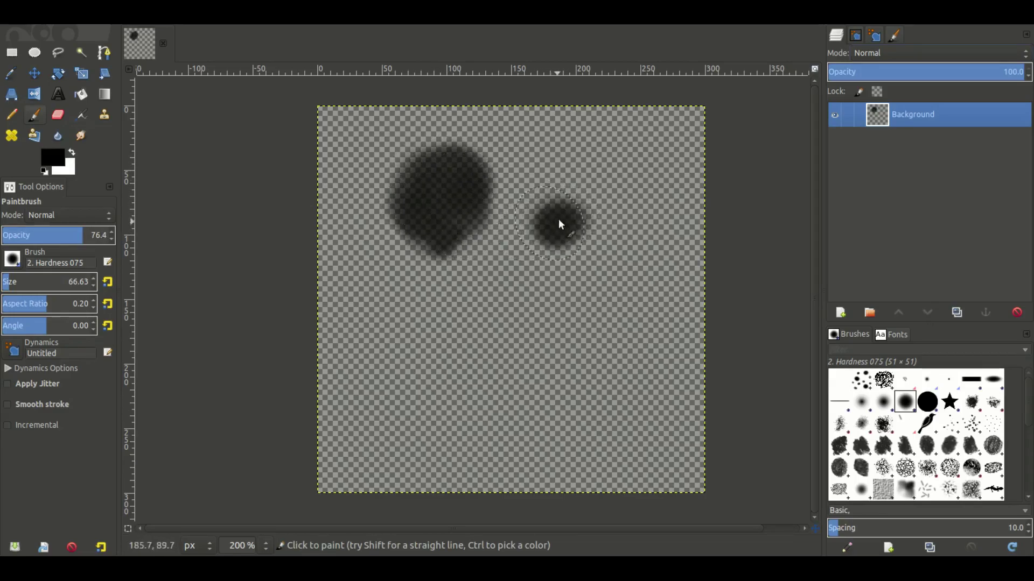
pyautogui.click(506, 293)
pyautogui.moveTo(625, 317)
pyautogui.mouseDown()
pyautogui.moveTo(625, 308)
pyautogui.moveTo(606, 341)
pyautogui.moveTo(625, 337)
pyautogui.mouseUp()
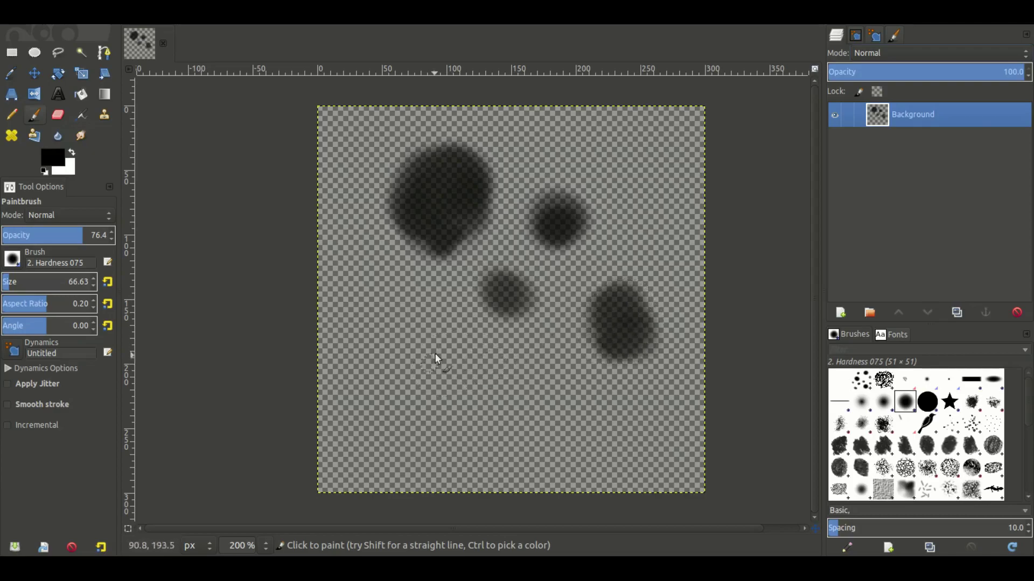
pyautogui.moveTo(430, 350); pyautogui.dragTo(423, 344)
pyautogui.moveTo(516, 378)
pyautogui.mouseDown()
pyautogui.moveTo(516, 396)
pyautogui.moveTo(539, 414)
pyautogui.mouseUp()
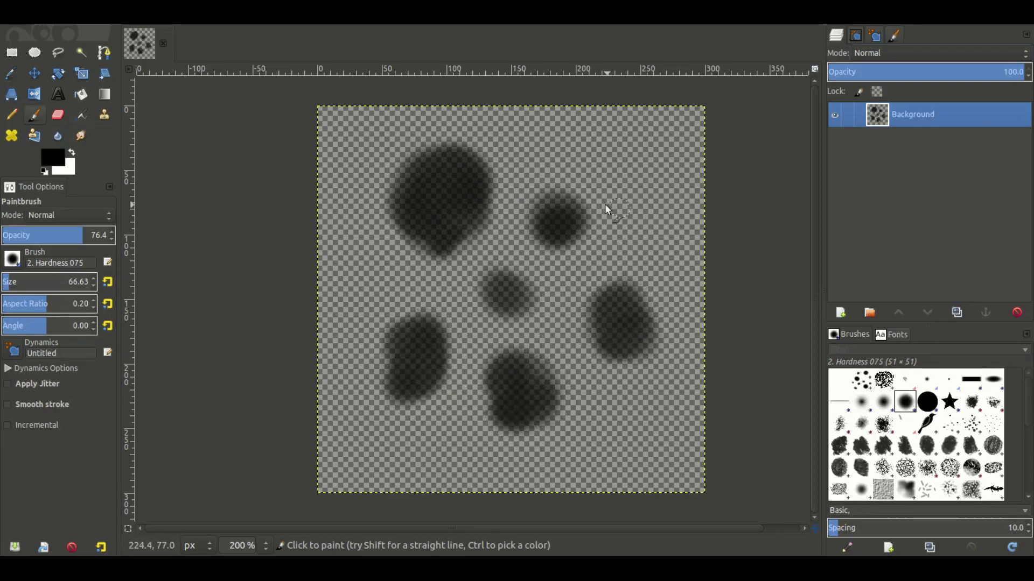
# - Reduce the brush size to 37.46 and add five small dabs in the gaps around the larger spots
pyautogui.click(5, 283)
pyautogui.click(632, 224)
pyautogui.click(521, 165)
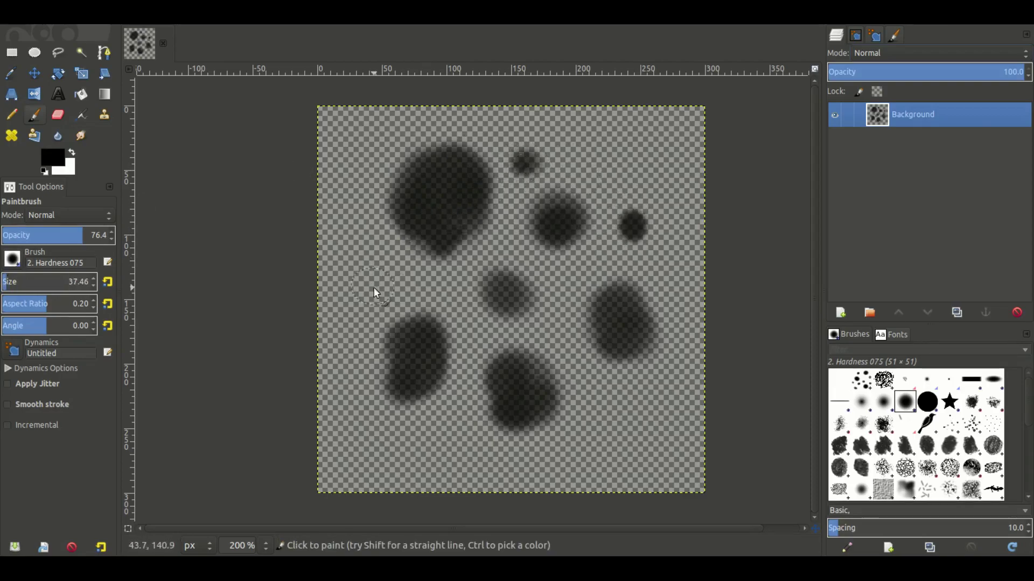
pyautogui.click(609, 400)
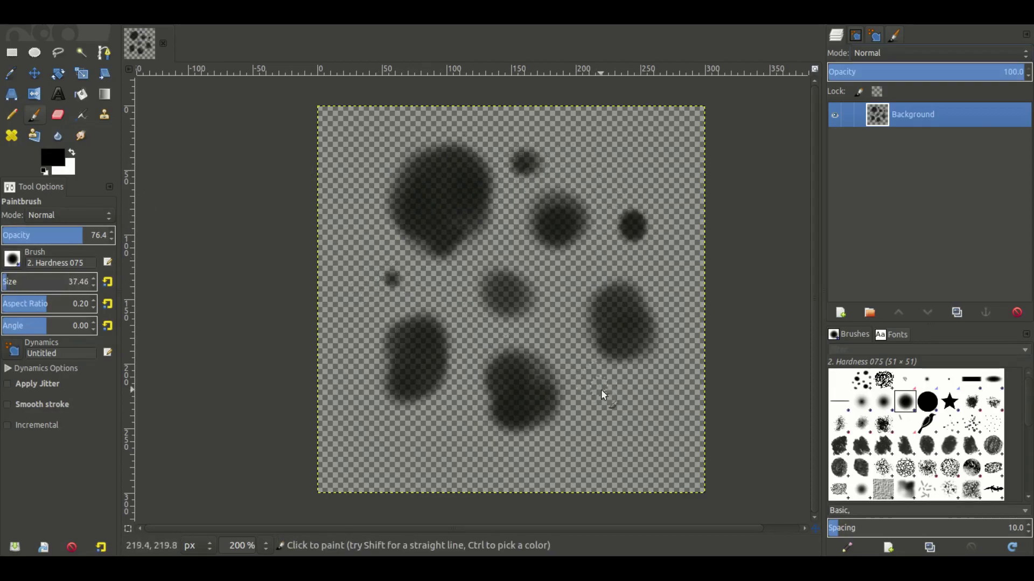
pyautogui.click(446, 428)
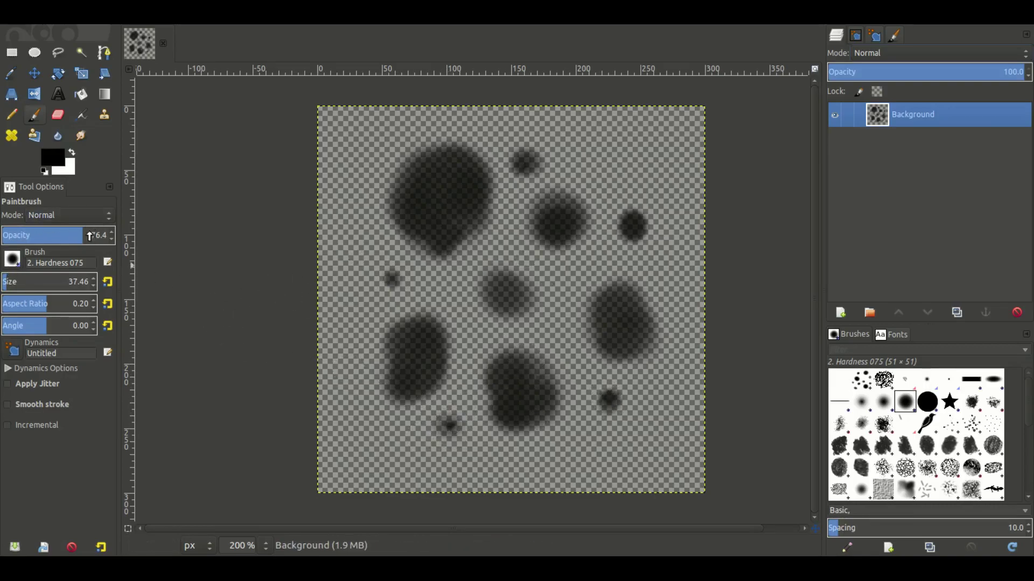
# - Raise the brush opacity to 97.0 and try a stroke inside the largest spot, undoing it
pyautogui.moveTo(89, 236); pyautogui.dragTo(102, 236)
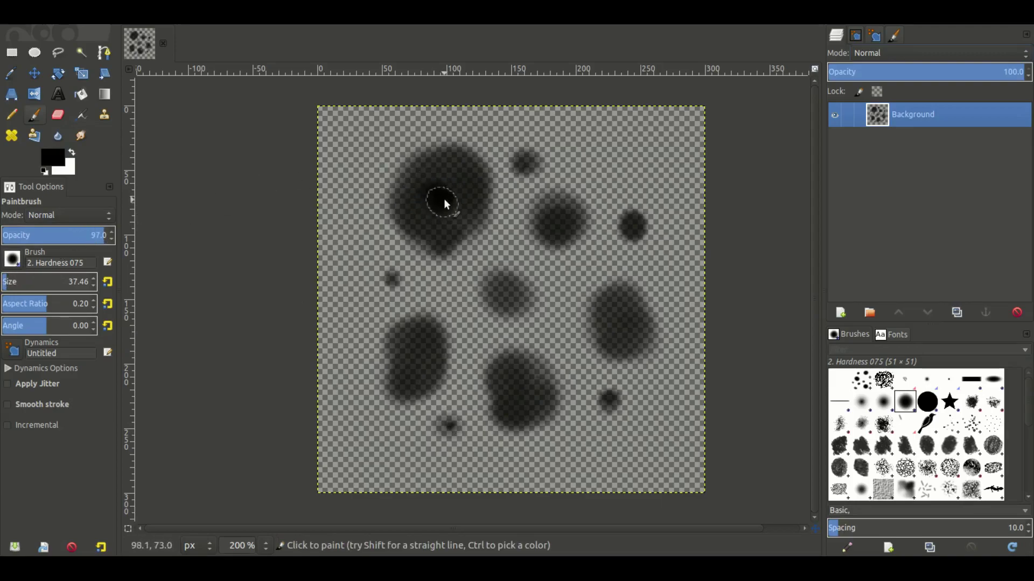
pyautogui.moveTo(430, 203)
pyautogui.mouseDown()
pyautogui.moveTo(457, 177)
pyautogui.moveTo(458, 215)
pyautogui.moveTo(438, 221)
pyautogui.moveTo(419, 210)
pyautogui.moveTo(427, 181)
pyautogui.mouseUp()
pyautogui.hotkey('ctrl', 'z')
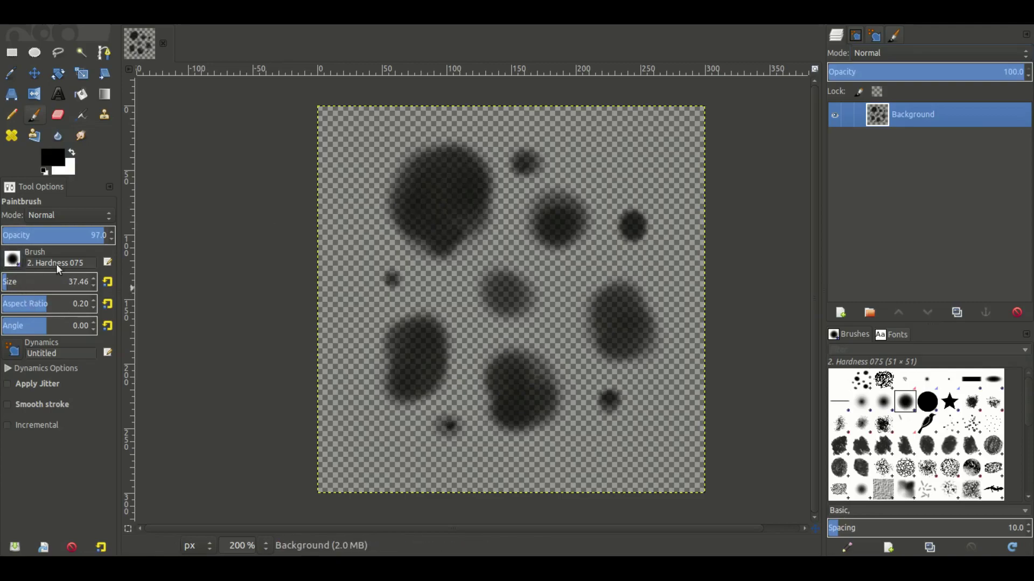
# - Dab the 2. Hardness 025 brush at size 95.80 into the four largest dark spots to deepen their centres
pyautogui.scroll(2, 12, 259)
pyautogui.click(12, 281)
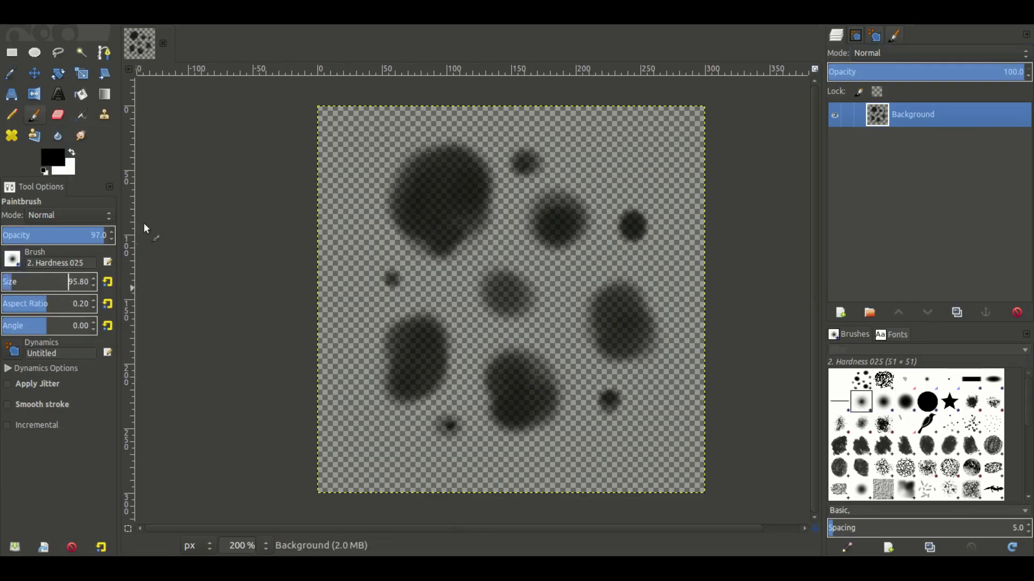
pyautogui.click(440, 194)
pyautogui.click(625, 324)
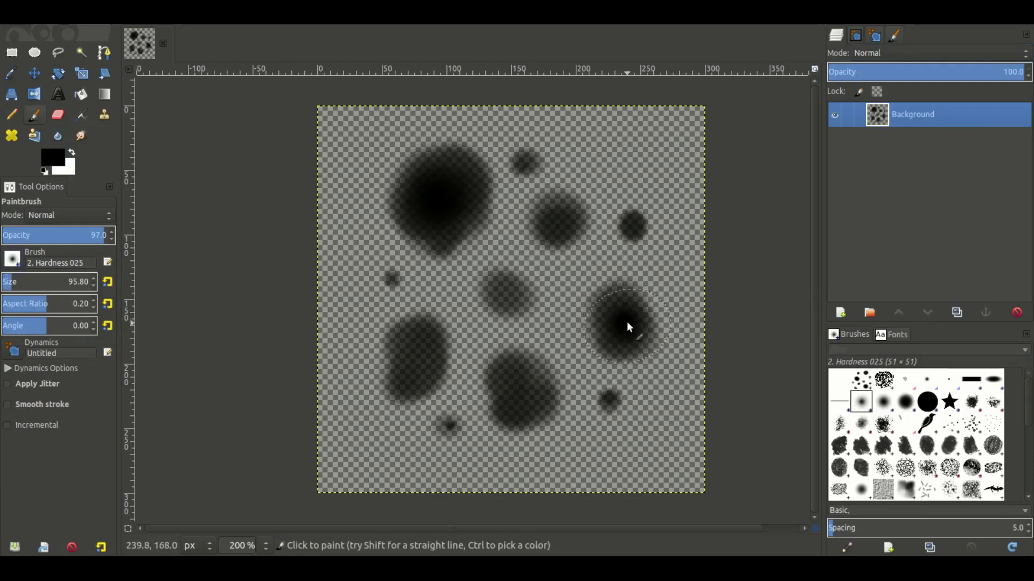
pyautogui.click(419, 366)
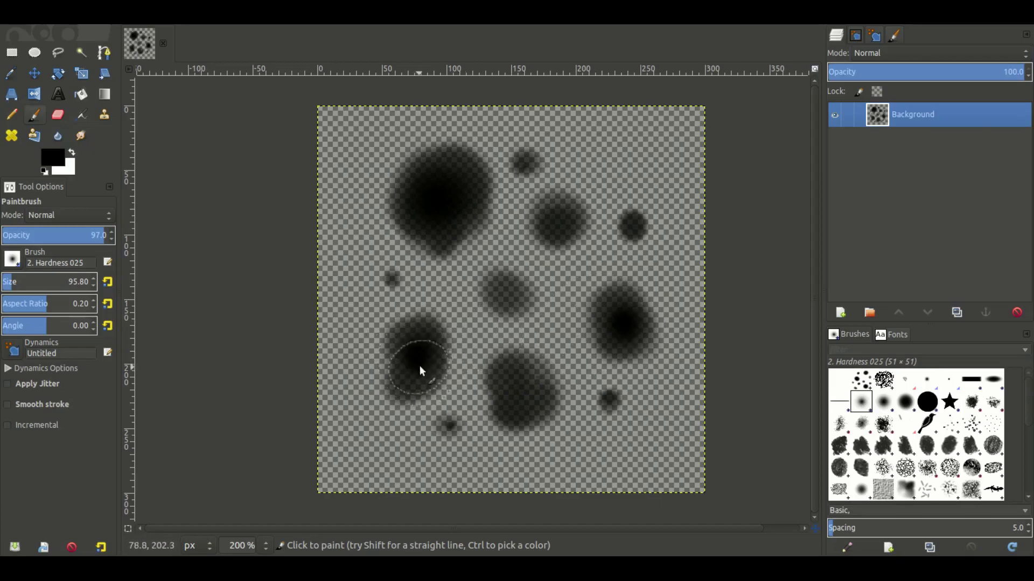
pyautogui.click(521, 398)
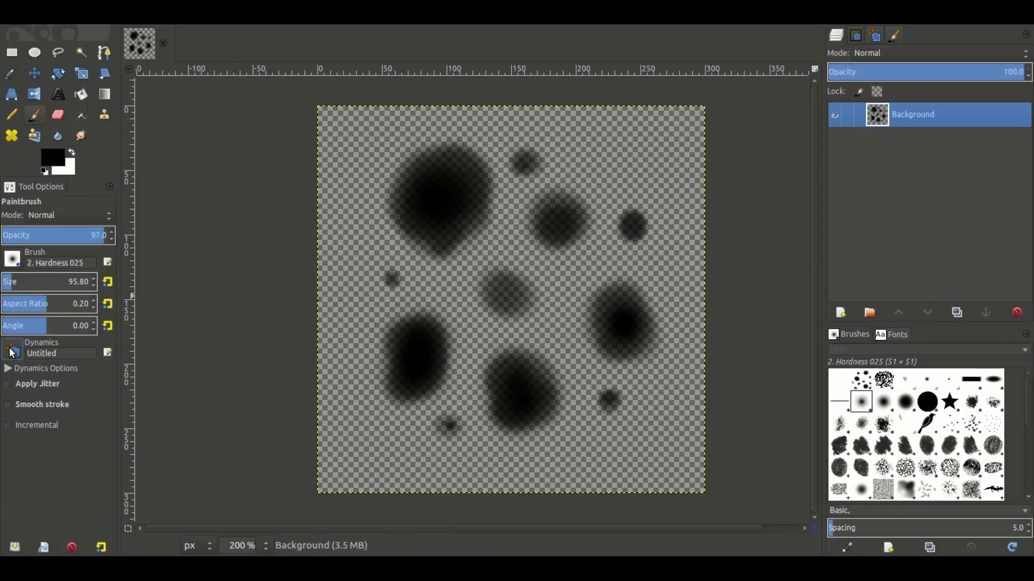
# - Switch the paintbrush to the custom Dynamic Brush dynamics, and set its size to 44.75 and aspect ratio to 0.00
pyautogui.click(90, 378)
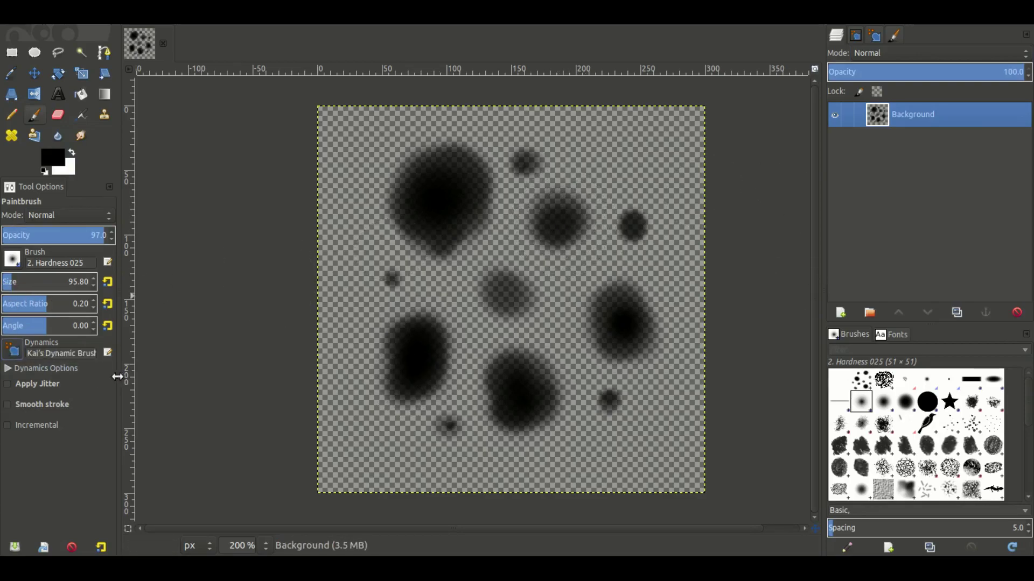
pyautogui.click(5, 278)
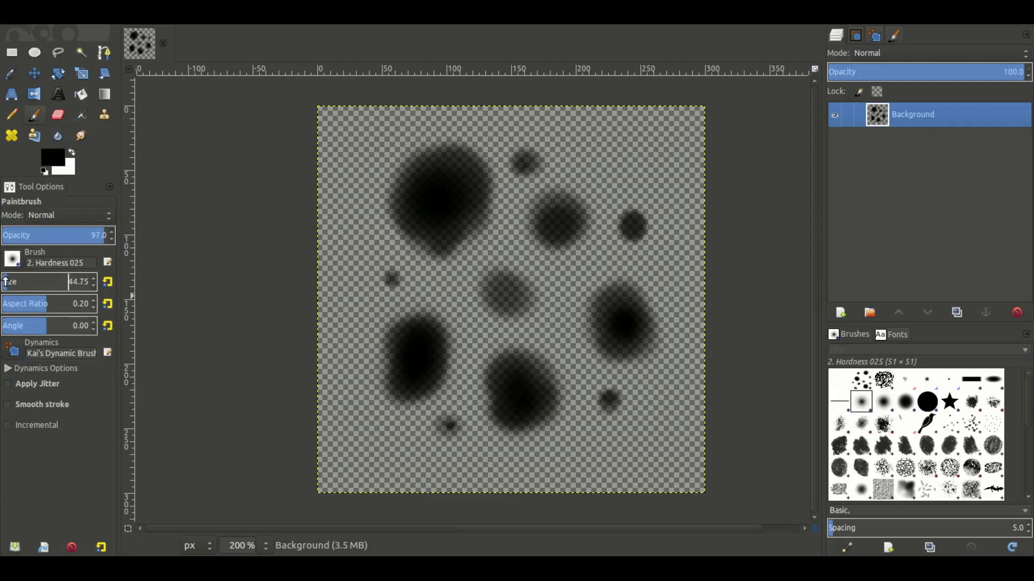
pyautogui.doubleClick(80, 305)
pyautogui.write('0')
pyautogui.press('Return')
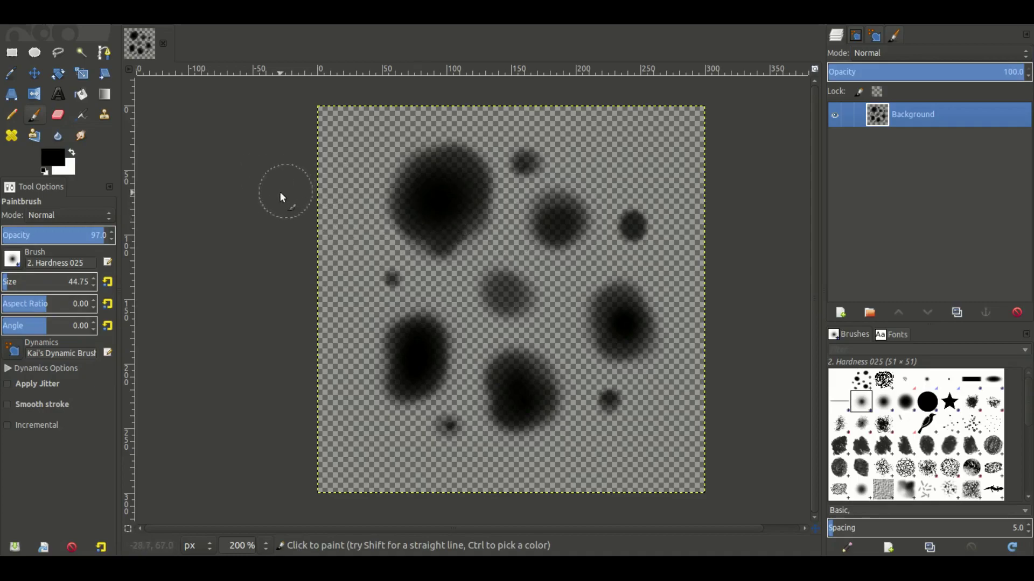
# - Copy the whole spotted image to the clipboard, and delete the stray new parametric brush
pyautogui.moveTo(389, 203); pyautogui.dragTo(374, 206)
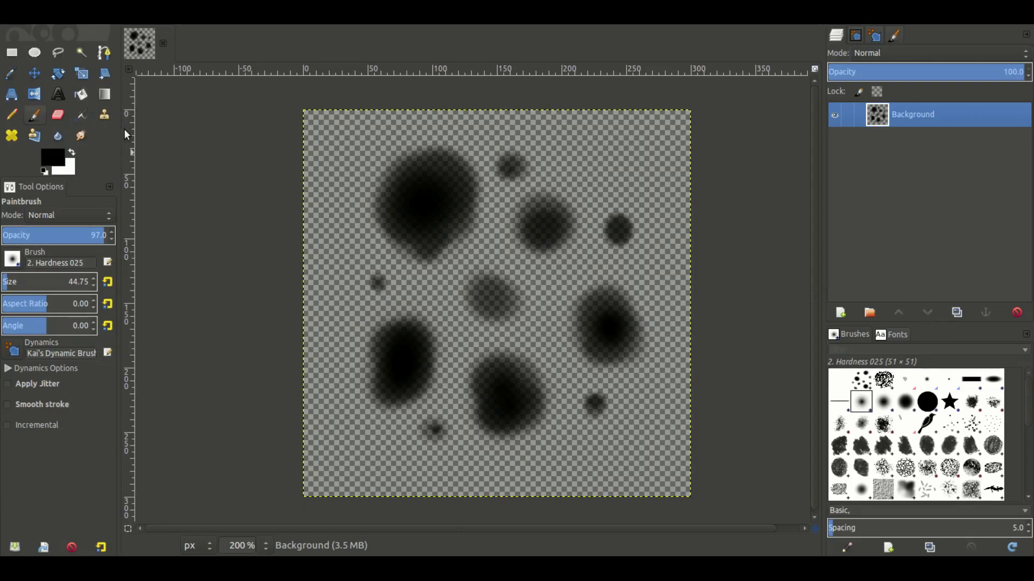
pyautogui.hotkey('ctrl', 'c')
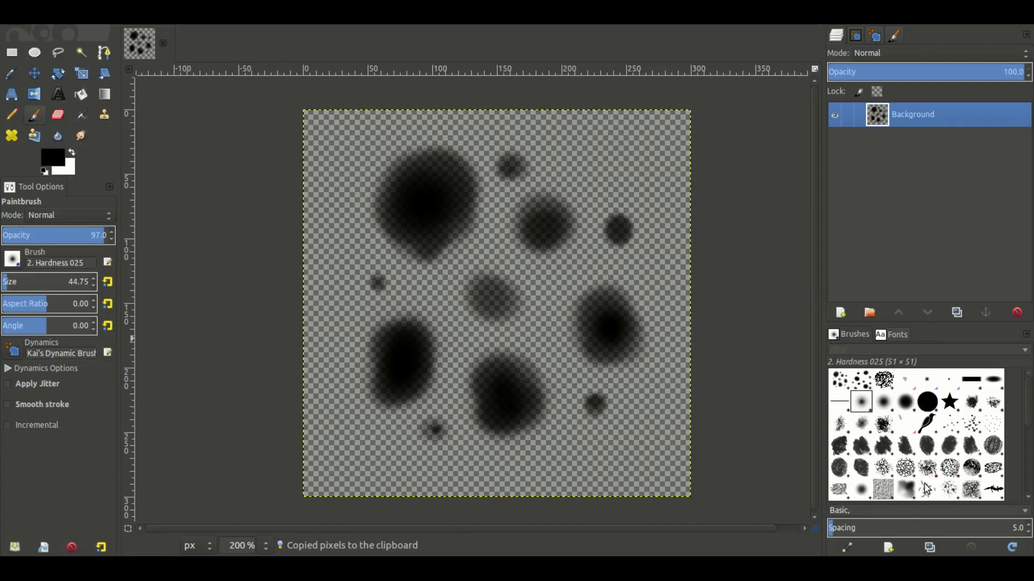
pyautogui.click(889, 548)
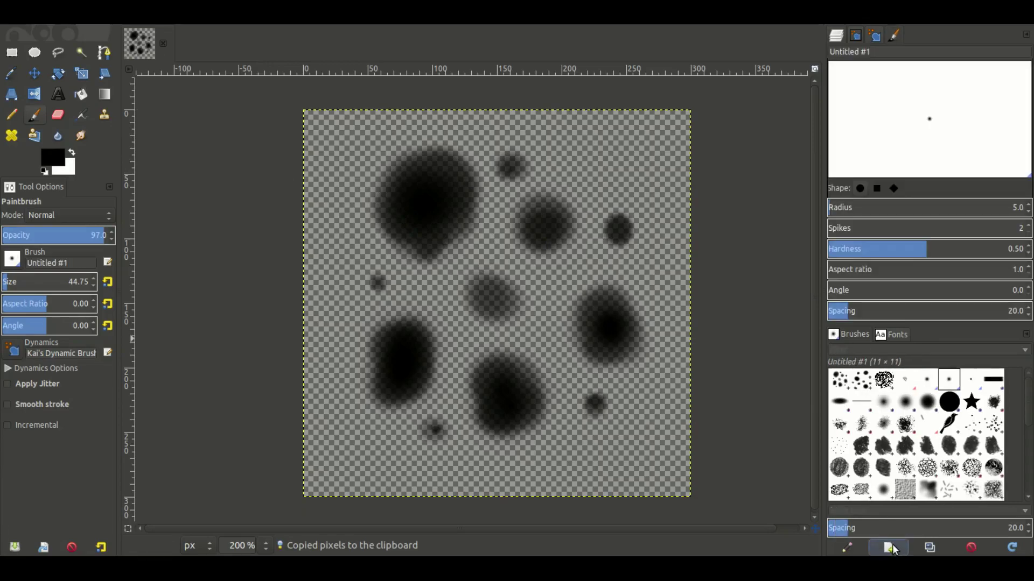
pyautogui.click(972, 548)
pyautogui.hotkey('ctrl', 'c')
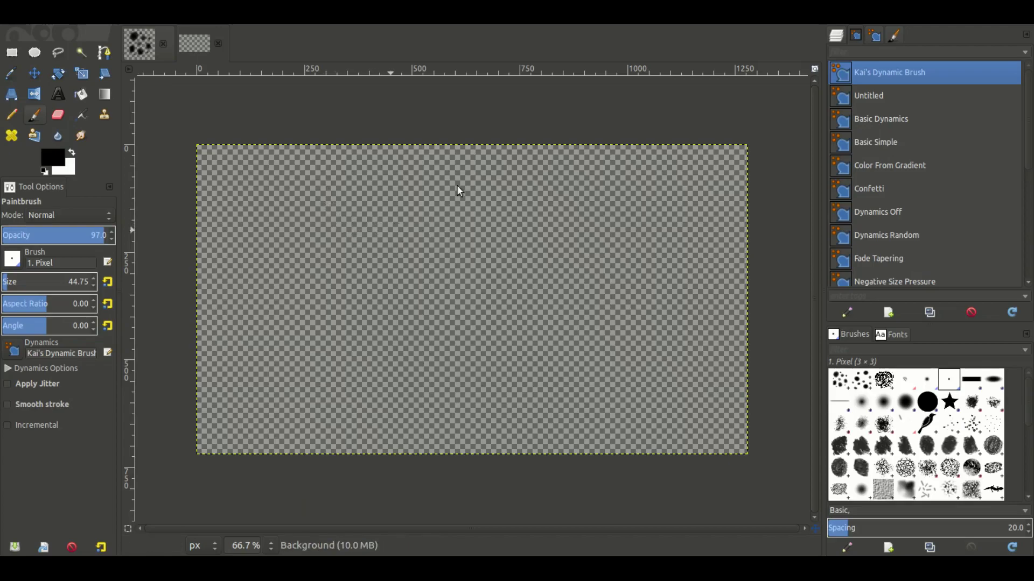
# - Paint trial strokes across the blank canvas with the test hair brush at size 103.09, then undo them all
pyautogui.moveTo(415, 237)
pyautogui.mouseDown()
pyautogui.moveTo(391, 267)
pyautogui.moveTo(569, 291)
pyautogui.moveTo(570, 232)
pyautogui.moveTo(374, 276)
pyautogui.moveTo(469, 286)
pyautogui.moveTo(610, 260)
pyautogui.moveTo(598, 346)
pyautogui.moveTo(667, 286)
pyautogui.mouseUp()
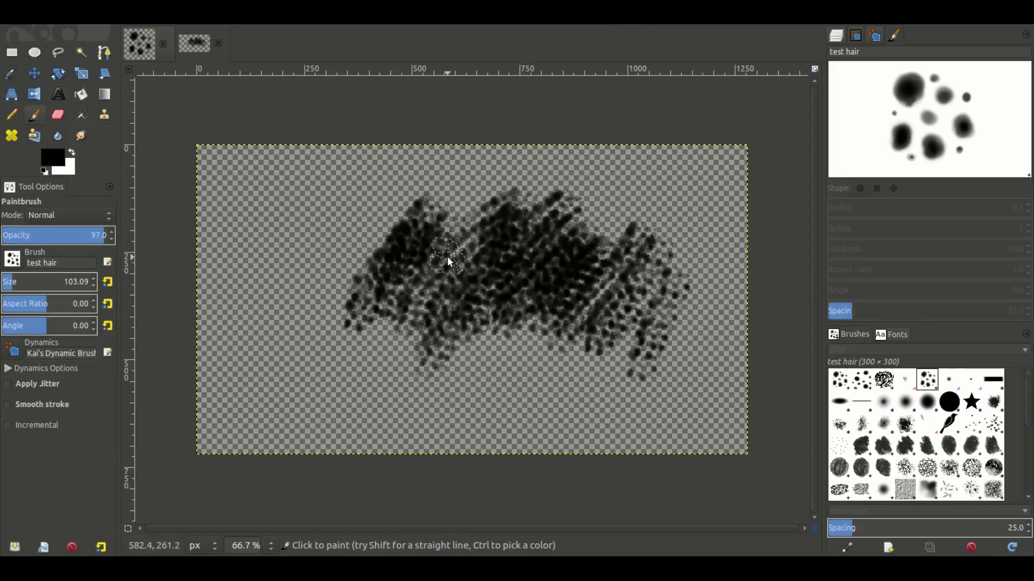
pyautogui.moveTo(326, 260)
pyautogui.mouseDown()
pyautogui.moveTo(296, 275)
pyautogui.moveTo(372, 386)
pyautogui.moveTo(376, 264)
pyautogui.mouseUp()
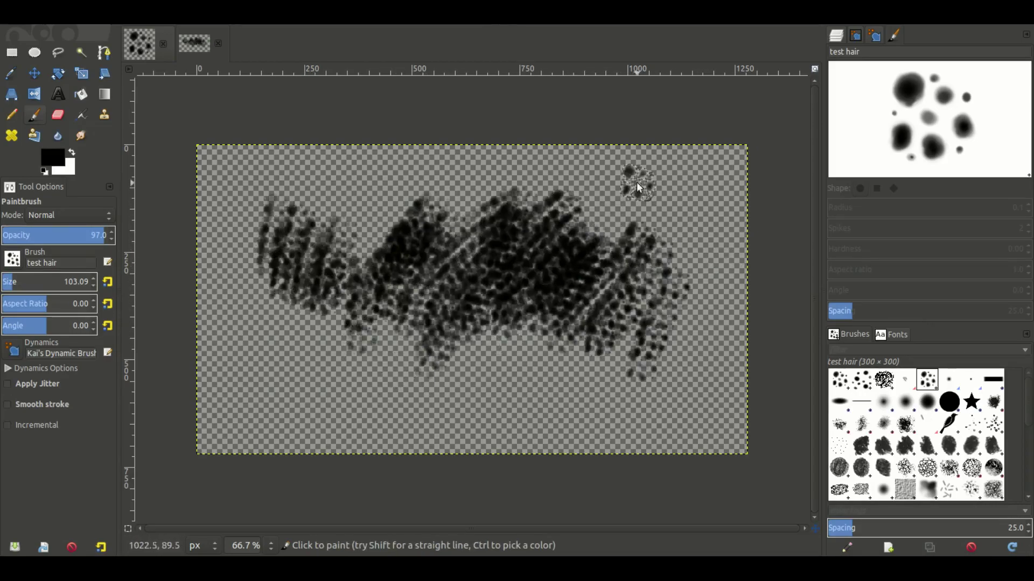
pyautogui.moveTo(636, 183)
pyautogui.mouseDown()
pyautogui.moveTo(376, 402)
pyautogui.moveTo(484, 385)
pyautogui.mouseUp()
pyautogui.moveTo(643, 221); pyautogui.dragTo(487, 436)
pyautogui.hotkey('ctrl', 'z')
pyautogui.hotkey('ctrl', 'z')
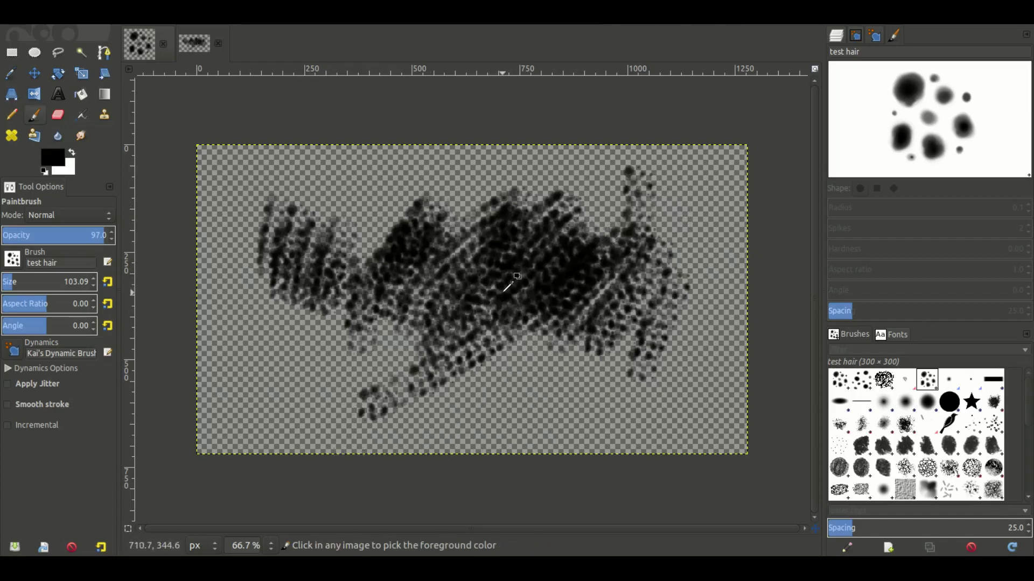
pyautogui.hotkey('ctrl', 'z')
pyautogui.hotkey('ctrl', 'z')
pyautogui.hotkey('ctrl', 'z')
pyautogui.hotkey('ctrl', 'z')
pyautogui.hotkey('ctrl', 'z')
pyautogui.hotkey('ctrl', 'z')
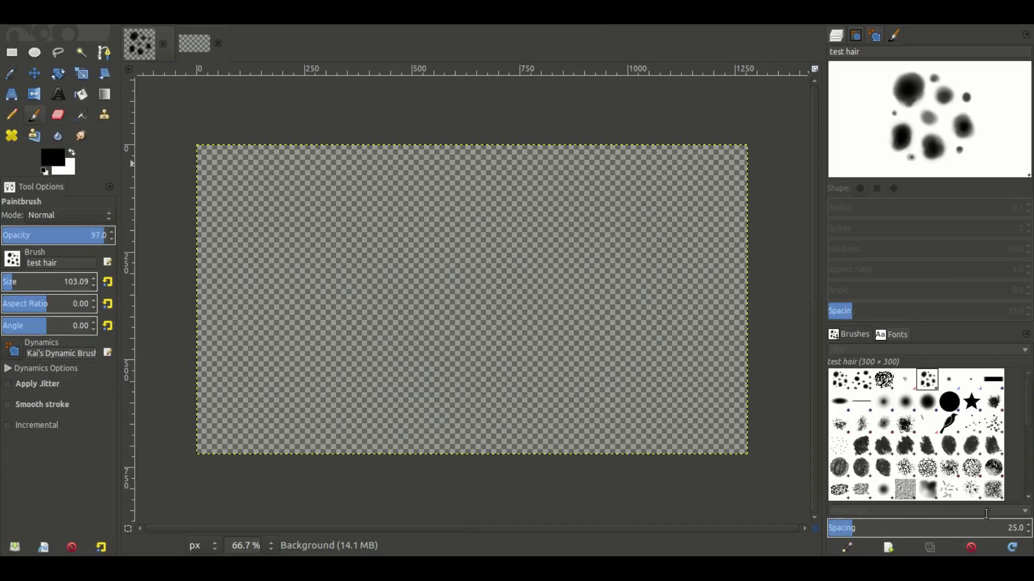
# - Set the test hair brush's spacing to 1.0 and check it with diagonal test strokes, undoing the earlier ones
pyautogui.doubleClick(1012, 528)
pyautogui.write('1')
pyautogui.press('Return')
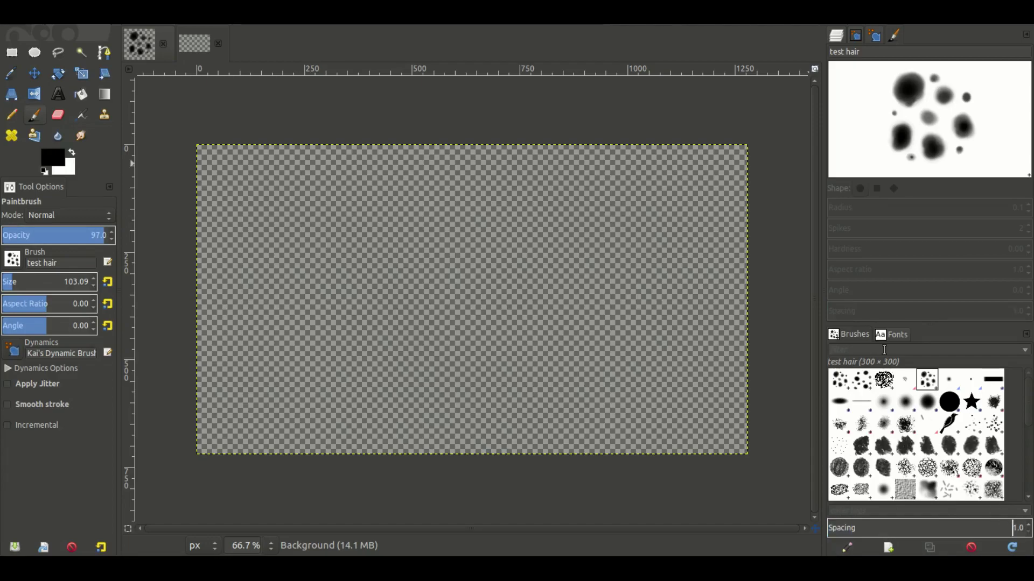
pyautogui.moveTo(579, 194); pyautogui.dragTo(562, 213)
pyautogui.moveTo(506, 262); pyautogui.dragTo(427, 356)
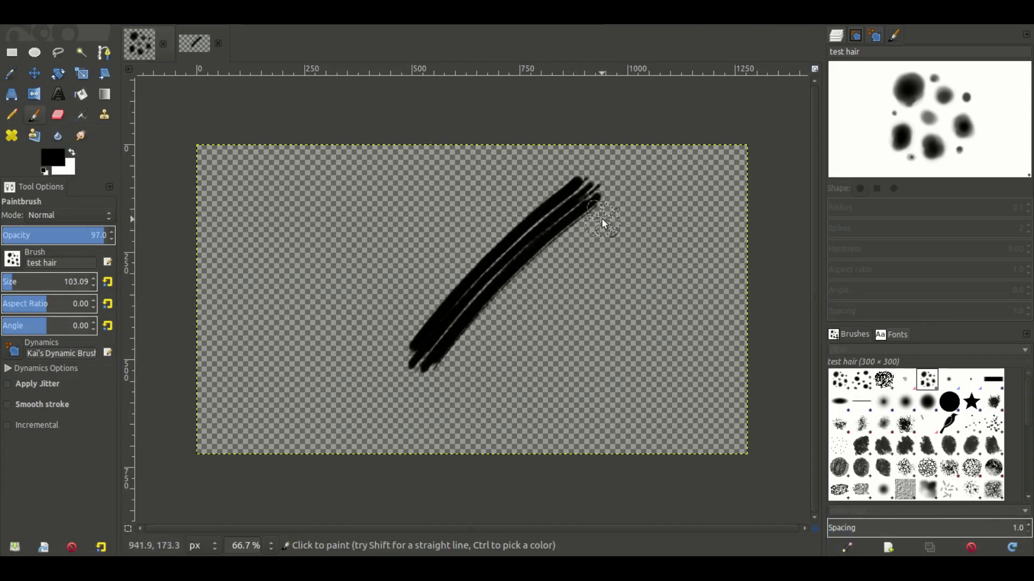
pyautogui.hotkey('ctrl', 'z')
pyautogui.moveTo(606, 209); pyautogui.dragTo(558, 285)
pyautogui.hotkey('ctrl', 'z')
pyautogui.moveTo(632, 231); pyautogui.dragTo(557, 335)
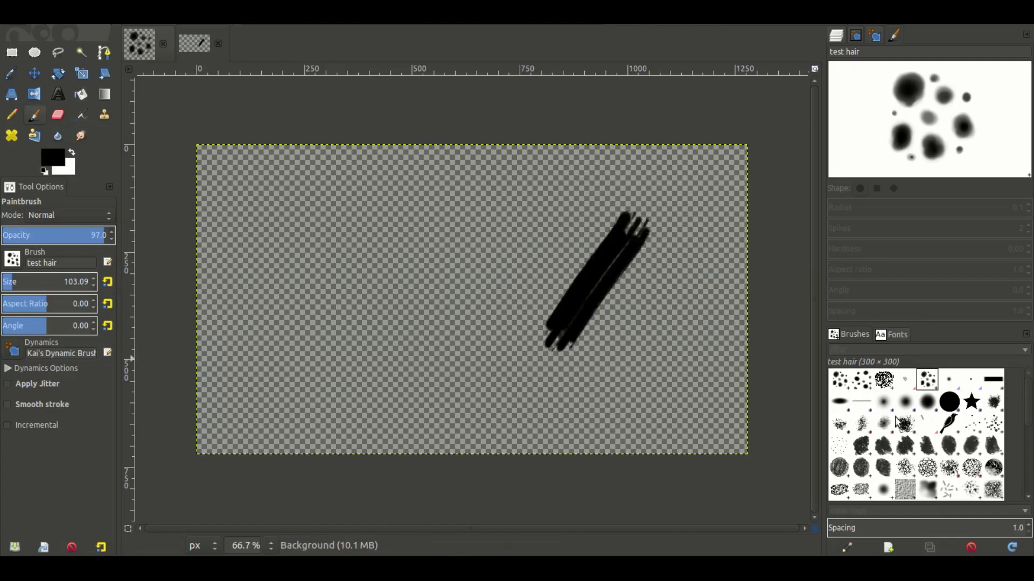
# - Try the test hair brush's spacing again with further diagonal trial strokes at 1.0, undoing every stroke
pyautogui.moveTo(1023, 529); pyautogui.dragTo(1011, 529)
pyautogui.write('2')
pyautogui.press('Return')
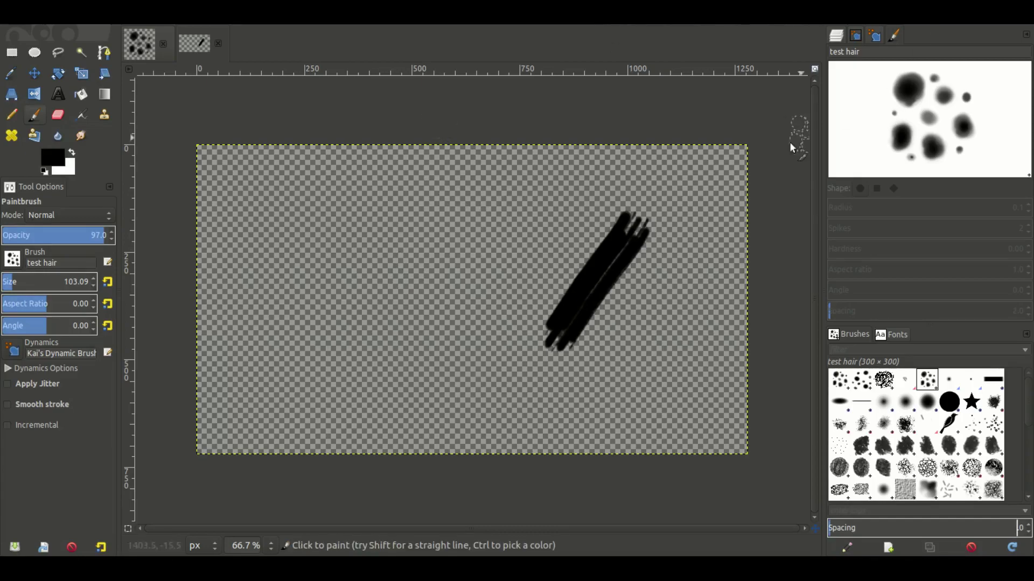
pyautogui.click(841, 34)
pyautogui.hotkey('ctrl', 'z')
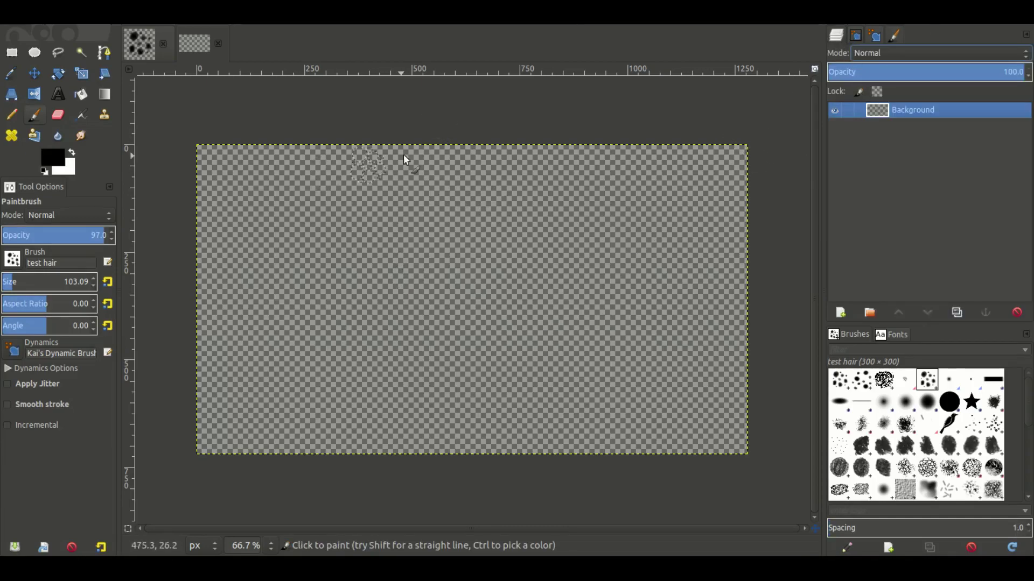
pyautogui.moveTo(558, 195); pyautogui.dragTo(435, 337)
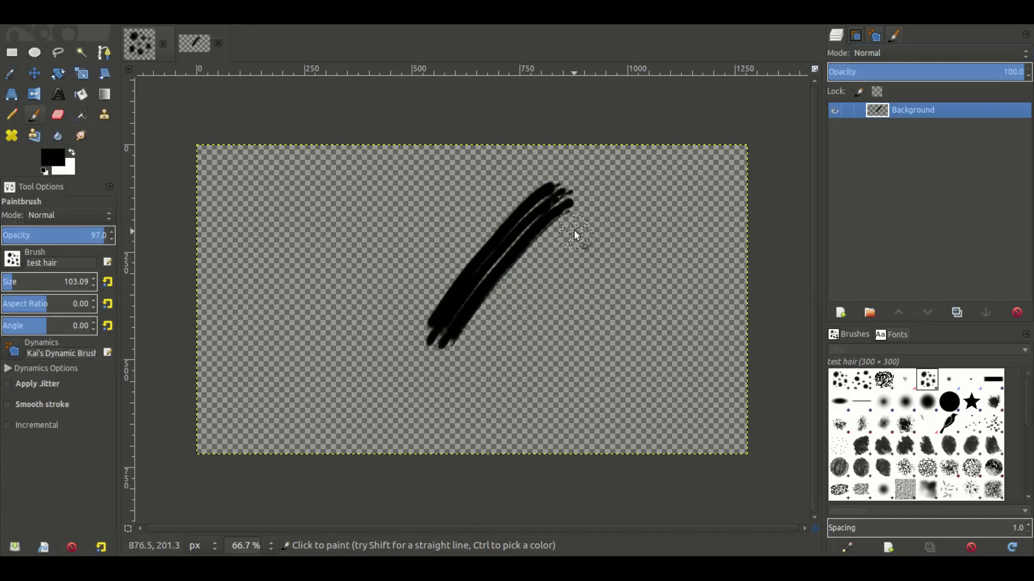
pyautogui.hotkey('ctrl', 'z')
pyautogui.moveTo(574, 231)
pyautogui.mouseDown()
pyautogui.moveTo(499, 318)
pyautogui.moveTo(591, 229)
pyautogui.mouseUp()
pyautogui.hotkey('ctrl', 'z')
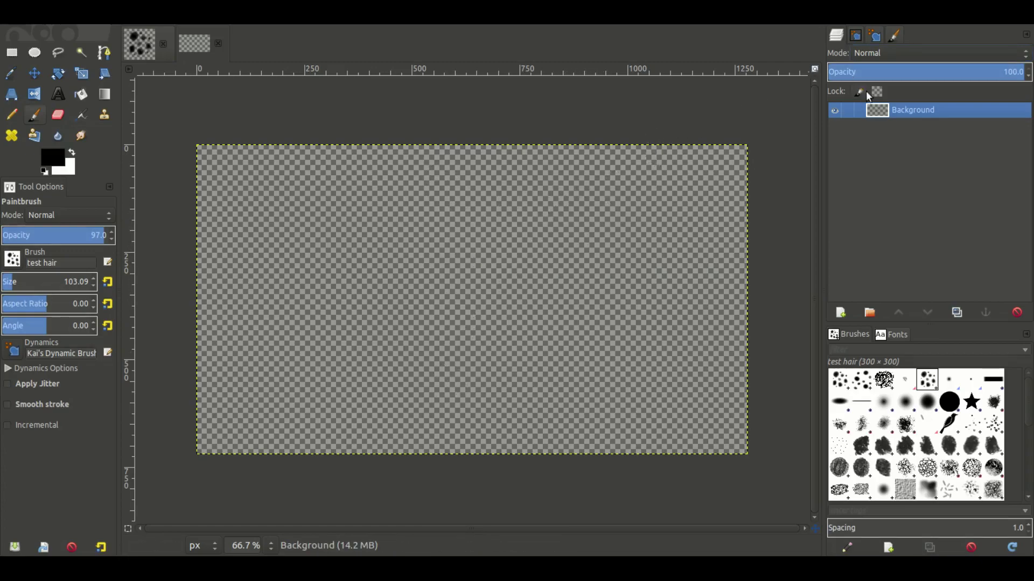
# - In the custom dynamics, remove Random from Opacity and map Pressure to both Opacity and Size
pyautogui.click(894, 37)
pyautogui.click(853, 36)
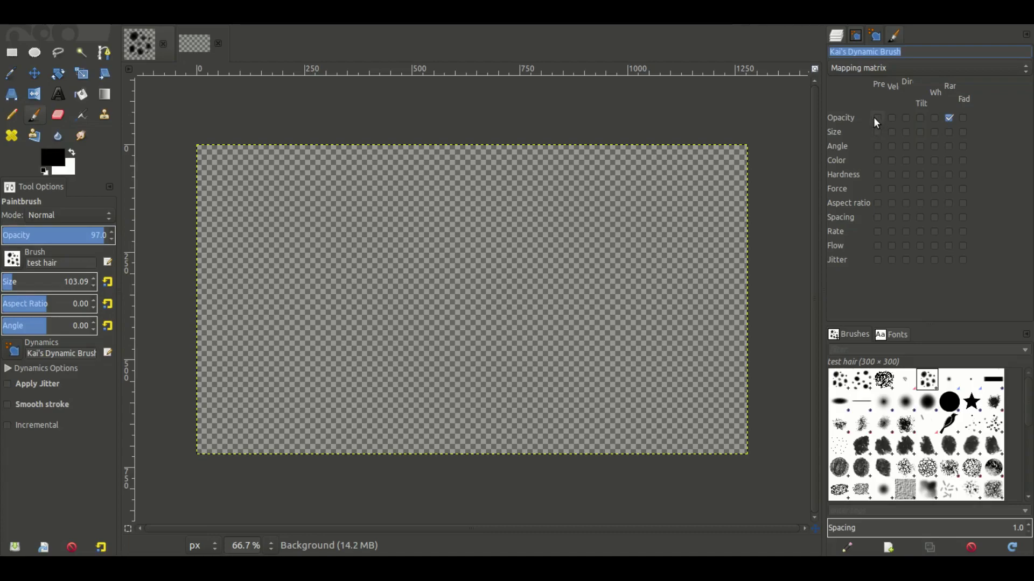
pyautogui.click(947, 117)
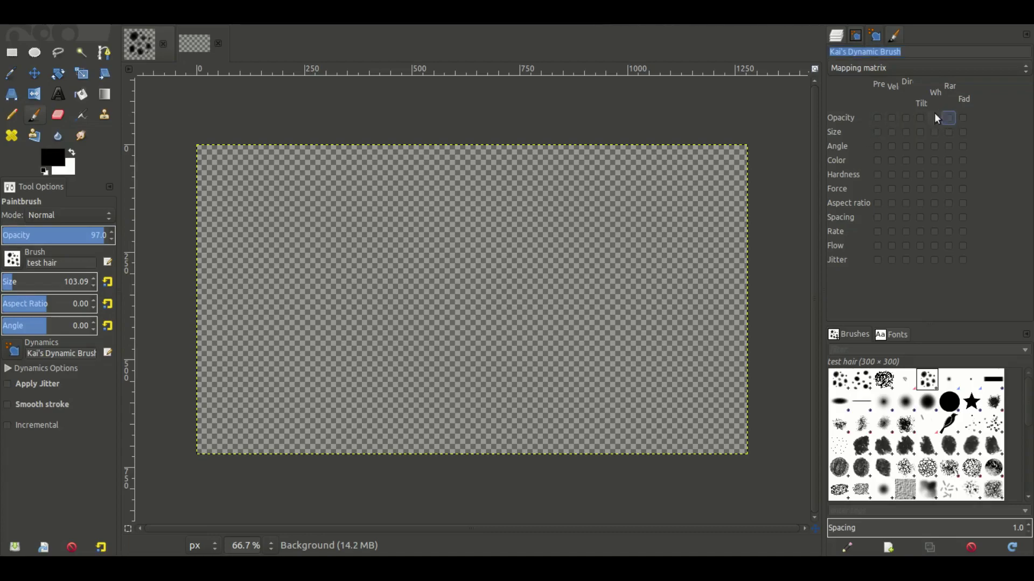
pyautogui.click(878, 119)
pyautogui.click(877, 133)
# - Test the pressure-driven dynamics with overlapping diagonal hair strokes in the middle of the canvas, then undo them
pyautogui.moveTo(623, 191)
pyautogui.mouseDown()
pyautogui.moveTo(493, 298)
pyautogui.moveTo(452, 350)
pyautogui.mouseUp()
pyautogui.moveTo(535, 194)
pyautogui.mouseDown()
pyautogui.moveTo(489, 231)
pyautogui.moveTo(406, 352)
pyautogui.mouseUp()
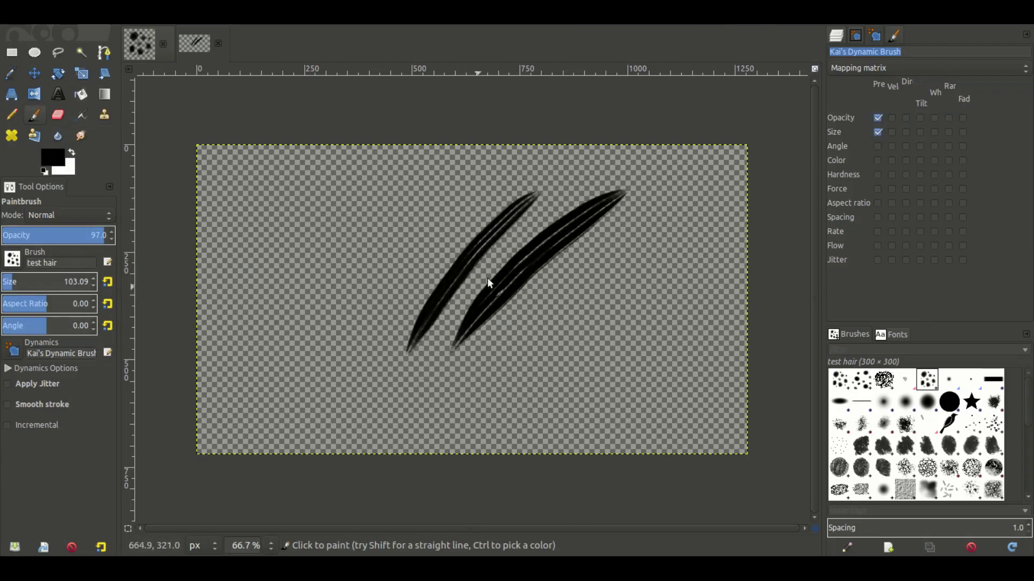
pyautogui.moveTo(486, 278)
pyautogui.mouseDown()
pyautogui.moveTo(530, 311)
pyautogui.moveTo(509, 353)
pyautogui.moveTo(622, 269)
pyautogui.moveTo(555, 231)
pyautogui.moveTo(598, 190)
pyautogui.moveTo(541, 213)
pyautogui.moveTo(461, 306)
pyautogui.moveTo(565, 224)
pyautogui.mouseUp()
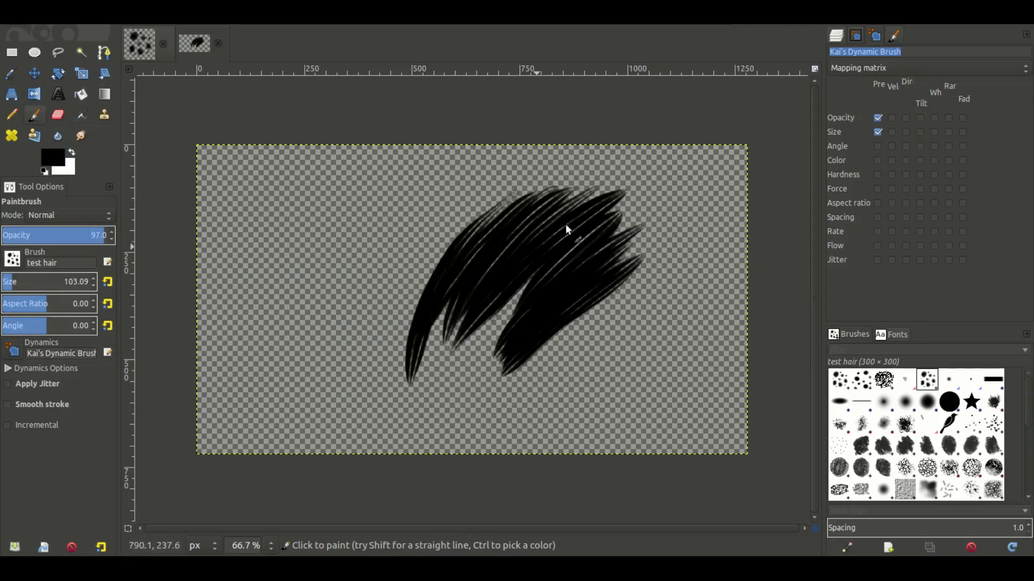
pyautogui.hotkey('ctrl', 'z')
pyautogui.hotkey('ctrl', 'z')
pyautogui.hotkey('ctrl', 'z')
pyautogui.hotkey('ctrl', 'z')
pyautogui.hotkey('ctrl', 'z')
pyautogui.hotkey('ctrl', 'z')
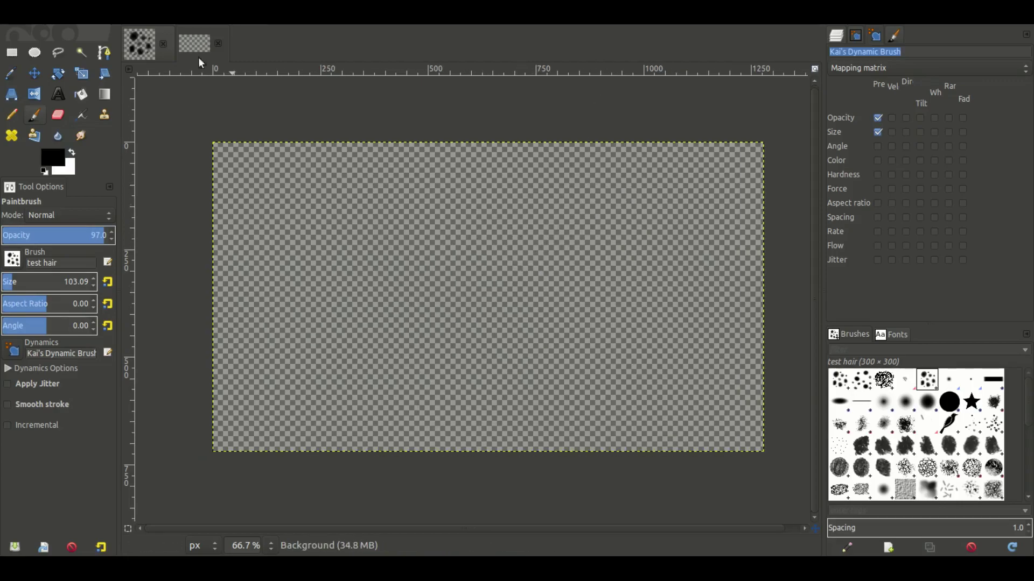
# - Paint tapered hair strokes in a band from the canvas's upper left to its lower middle, plus a curved tuft right of centre
pyautogui.moveTo(342, 151)
pyautogui.mouseDown()
pyautogui.moveTo(295, 224)
pyautogui.moveTo(353, 162)
pyautogui.moveTo(343, 219)
pyautogui.moveTo(367, 192)
pyautogui.moveTo(385, 192)
pyautogui.moveTo(402, 364)
pyautogui.moveTo(423, 215)
pyautogui.moveTo(470, 241)
pyautogui.moveTo(430, 295)
pyautogui.moveTo(389, 382)
pyautogui.moveTo(419, 405)
pyautogui.moveTo(471, 408)
pyautogui.moveTo(535, 342)
pyautogui.moveTo(548, 361)
pyautogui.moveTo(539, 370)
pyautogui.moveTo(576, 369)
pyautogui.moveTo(588, 427)
pyautogui.mouseUp()
pyautogui.moveTo(558, 236)
pyautogui.mouseDown()
pyautogui.moveTo(567, 211)
pyautogui.moveTo(542, 220)
pyautogui.moveTo(530, 317)
pyautogui.moveTo(592, 280)
pyautogui.moveTo(601, 225)
pyautogui.moveTo(552, 253)
pyautogui.moveTo(517, 343)
pyautogui.moveTo(627, 297)
pyautogui.moveTo(529, 179)
pyautogui.mouseUp()
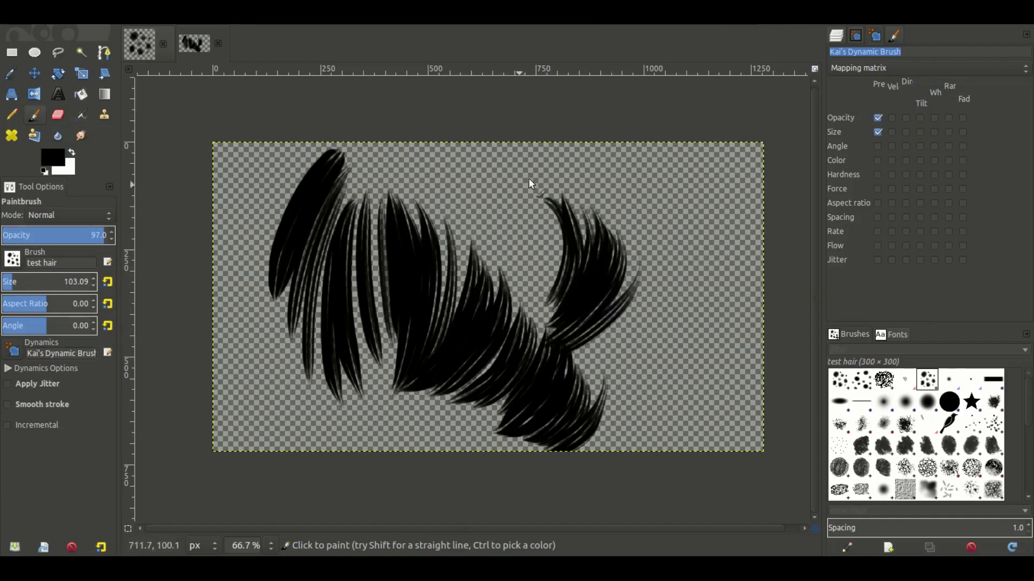
pyautogui.click(835, 35)
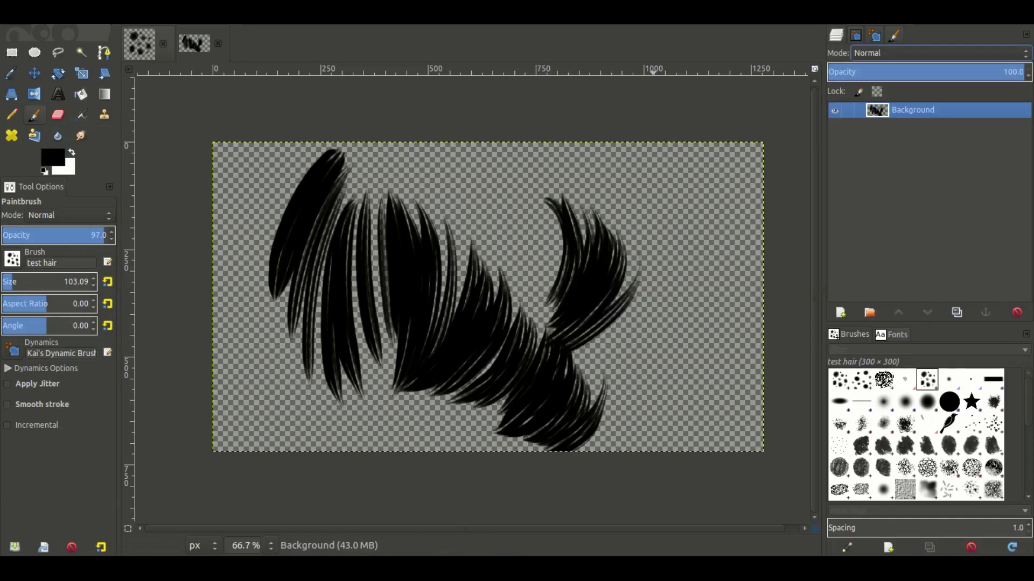
# - Add thin curved hair strands along the canvas's left edge on the Background layer
pyautogui.moveTo(274, 174); pyautogui.dragTo(253, 340)
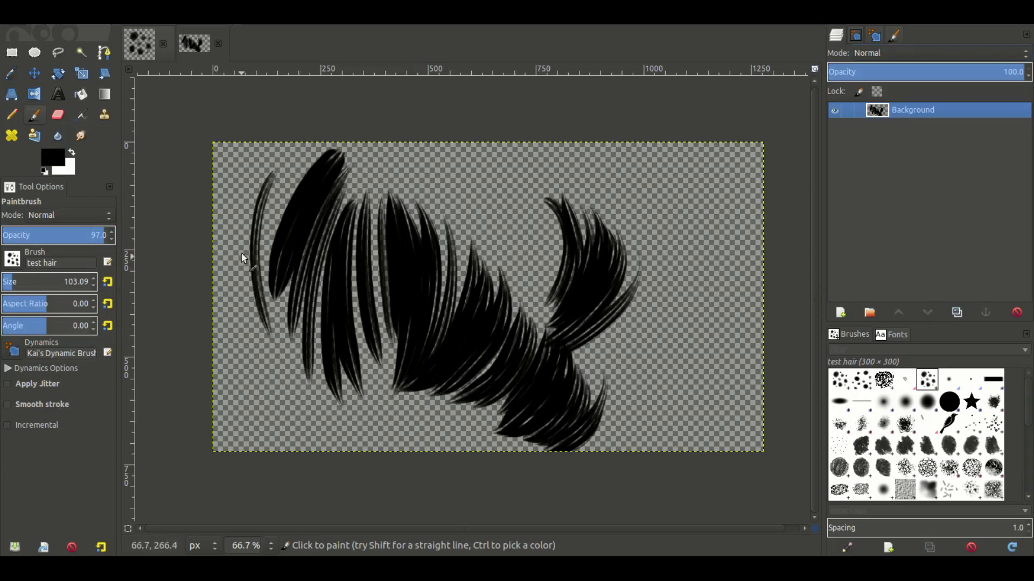
pyautogui.moveTo(264, 228); pyautogui.dragTo(248, 340)
pyautogui.moveTo(245, 267); pyautogui.dragTo(232, 310)
pyautogui.moveTo(238, 243)
pyautogui.mouseDown()
pyautogui.moveTo(266, 386)
pyautogui.moveTo(249, 376)
pyautogui.moveTo(252, 399)
pyautogui.mouseUp()
# - Paint a fan of curved hair strokes near the canvas's right edge and fill the gap towards the neighbouring tuft
pyautogui.moveTo(682, 200)
pyautogui.mouseDown()
pyautogui.moveTo(682, 262)
pyautogui.moveTo(637, 344)
pyautogui.mouseUp()
pyautogui.moveTo(701, 218)
pyautogui.mouseDown()
pyautogui.moveTo(704, 242)
pyautogui.moveTo(639, 346)
pyautogui.mouseUp()
pyautogui.moveTo(723, 249)
pyautogui.mouseDown()
pyautogui.moveTo(721, 280)
pyautogui.moveTo(643, 355)
pyautogui.mouseUp()
pyautogui.moveTo(736, 273); pyautogui.dragTo(655, 355)
pyautogui.moveTo(742, 302); pyautogui.dragTo(641, 377)
pyautogui.moveTo(745, 322); pyautogui.dragTo(642, 392)
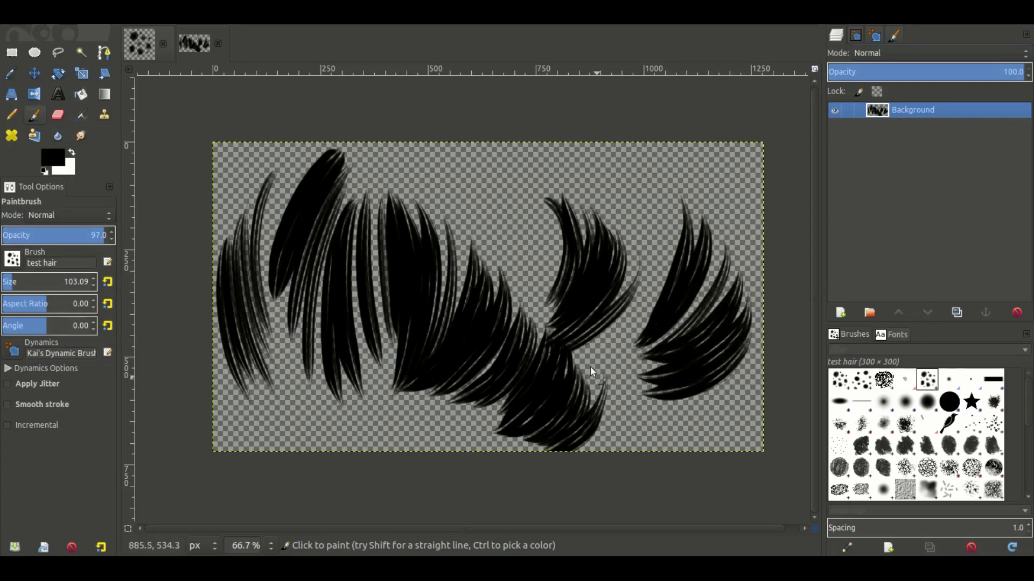
pyautogui.moveTo(671, 200); pyautogui.dragTo(614, 333)
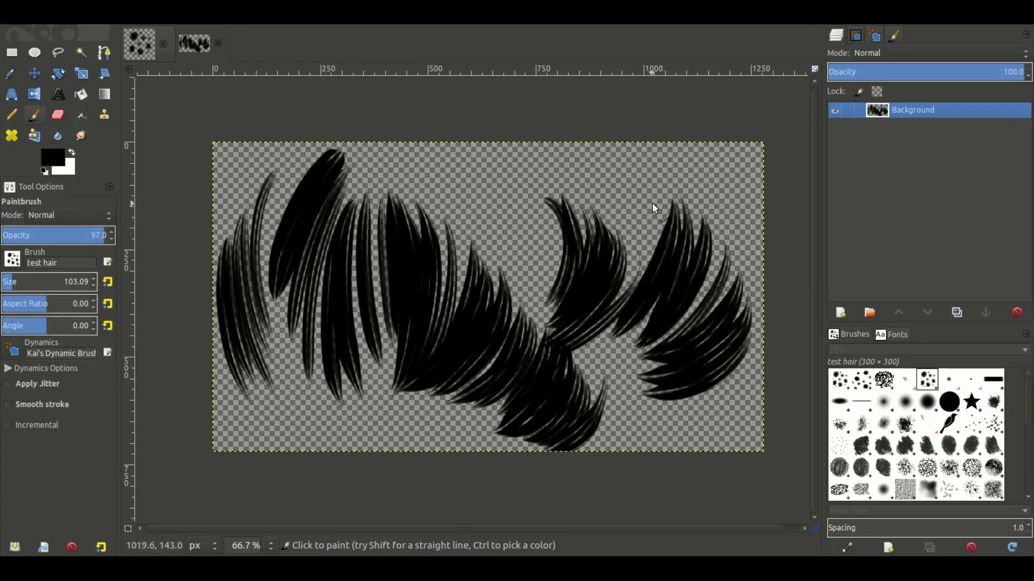
pyautogui.moveTo(649, 203); pyautogui.dragTo(537, 349)
pyautogui.moveTo(633, 189)
pyautogui.mouseDown()
pyautogui.moveTo(629, 256)
pyautogui.moveTo(617, 274)
pyautogui.mouseUp()
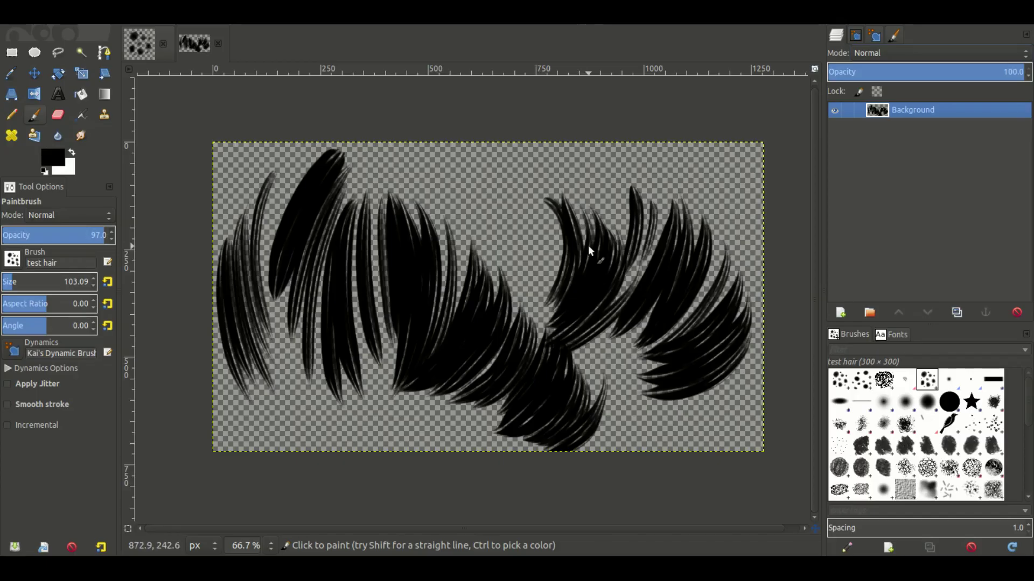